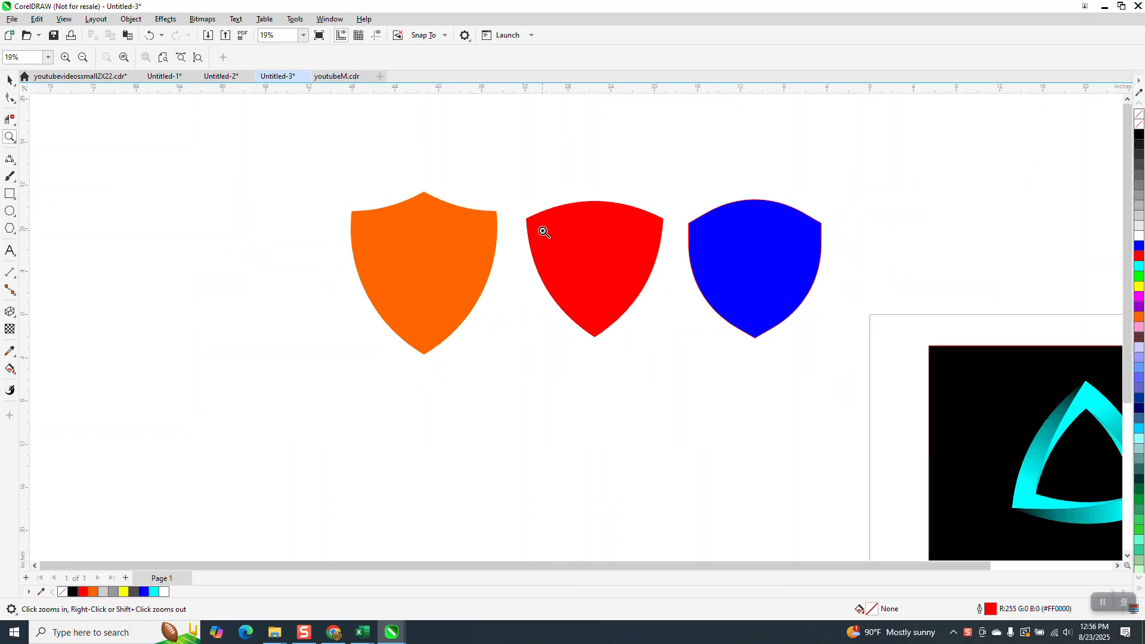
- Delete the black background rectangle behind the cyan triangle logo
drag(842, 324, 987, 447)
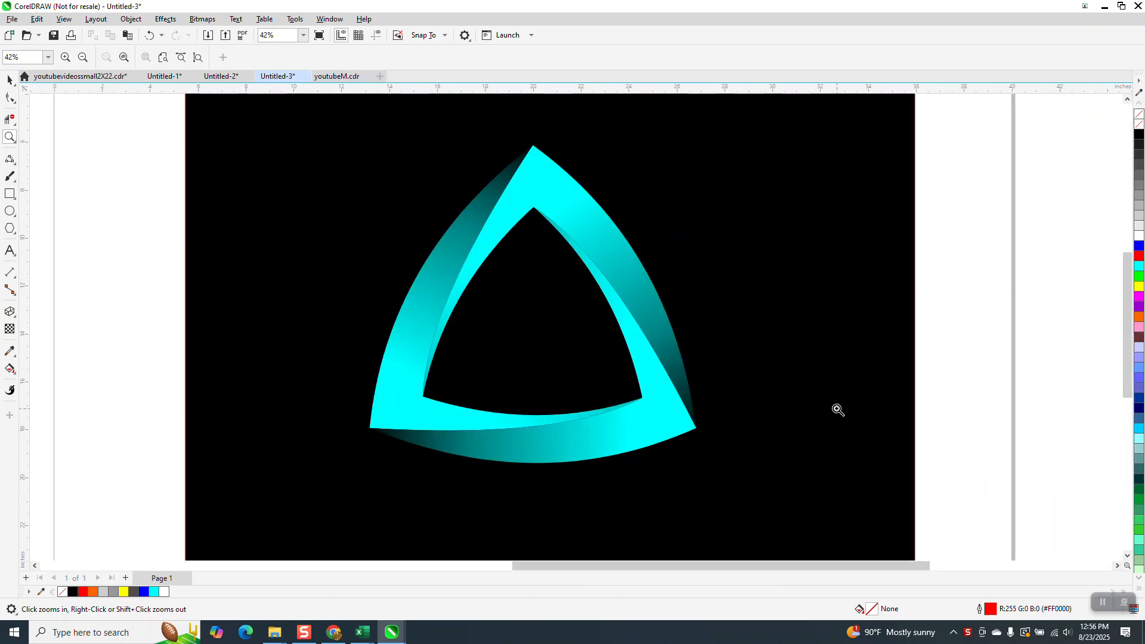
scroll(825, 404, down, 4)
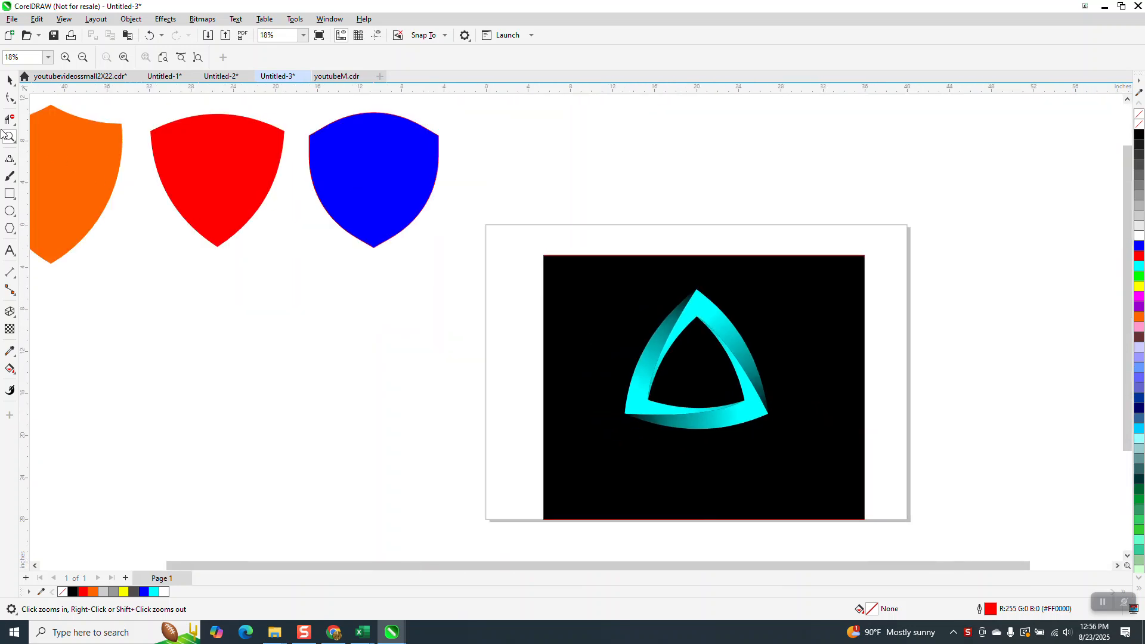
click(10, 79)
click(599, 267)
key(Delete)
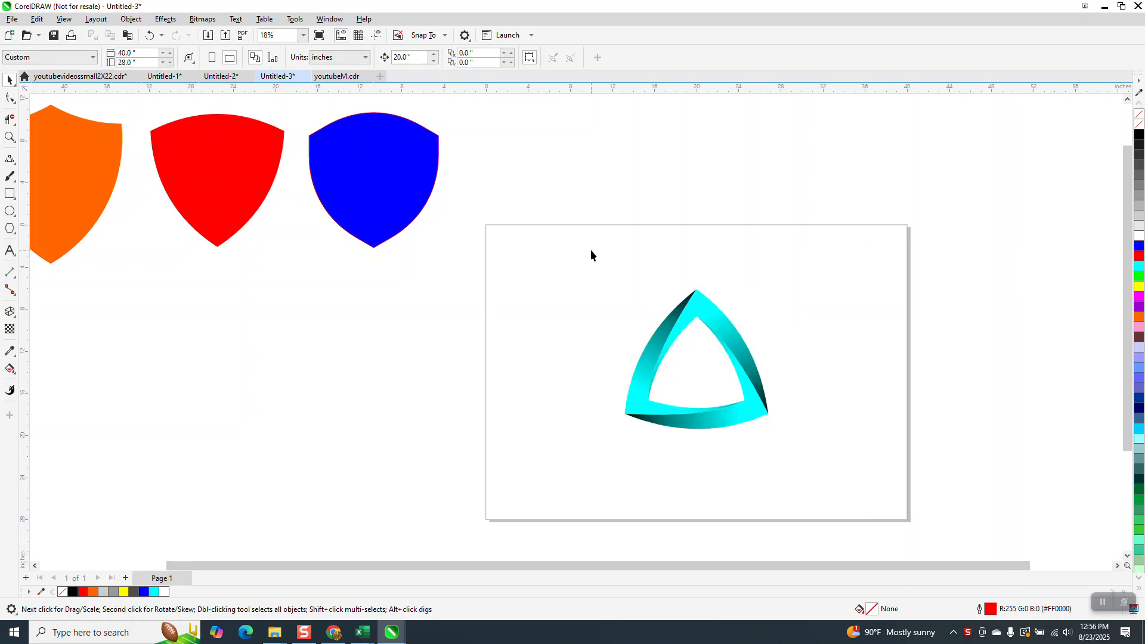
- Move all three pieces of the cyan triangle logo together to just above the page's upper-right corner
drag(849, 468, 849, 467)
drag(696, 360, 944, 168)
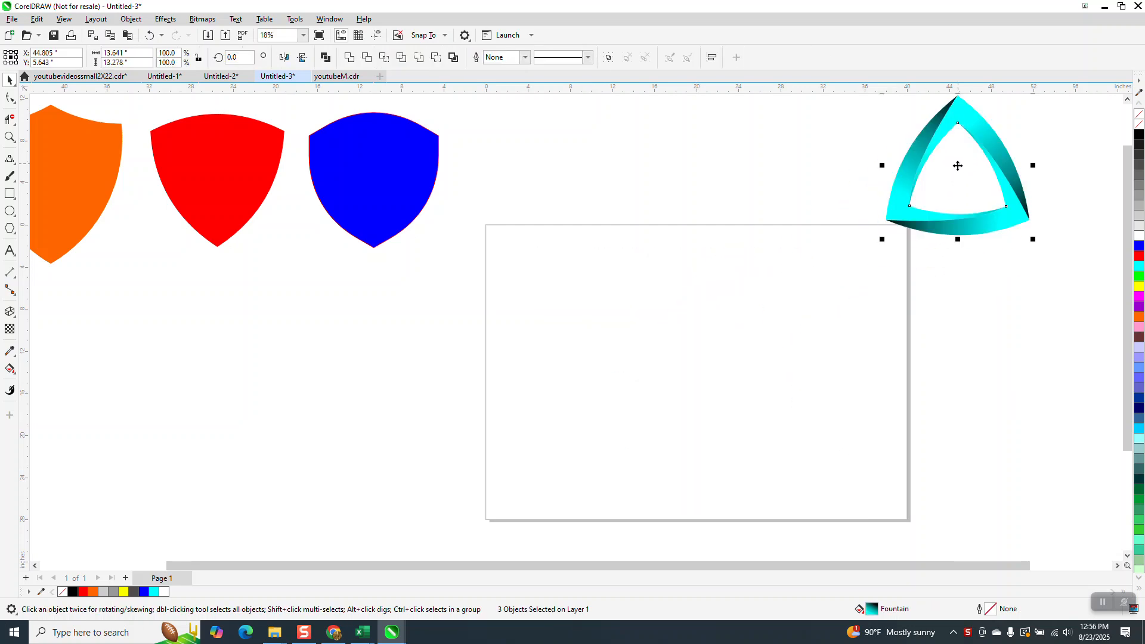
scroll(581, 380, down, 1)
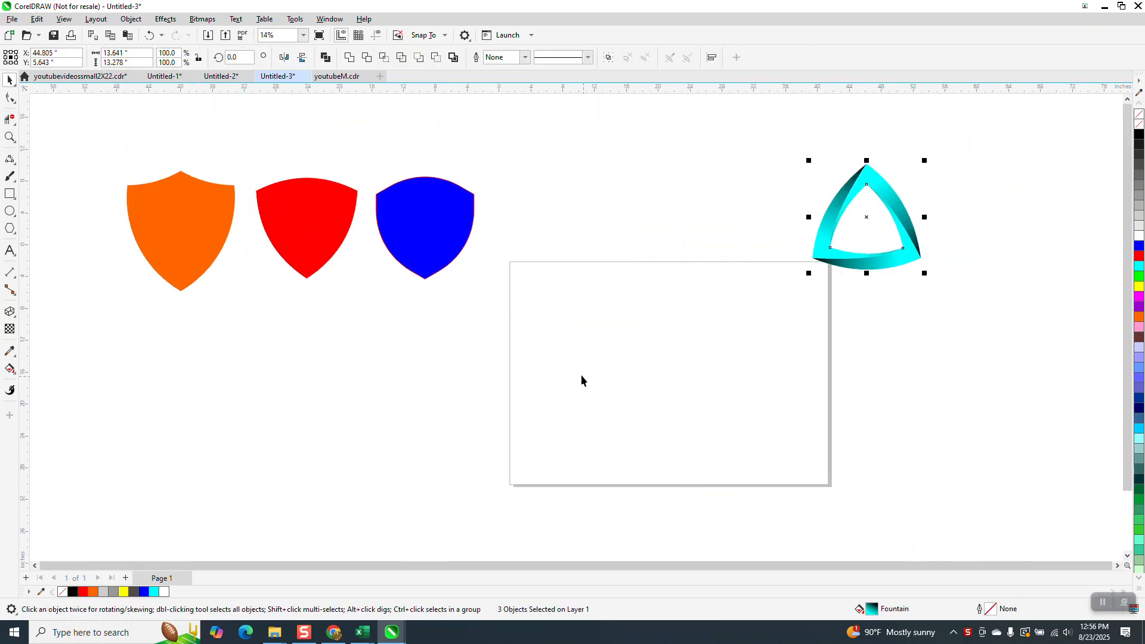
- Draw a circle about 12.66 inches across below the orange shield and duplicate it sideways and downward into four overlapping circles
click(10, 211)
drag(263, 333, 167, 437)
click(10, 80)
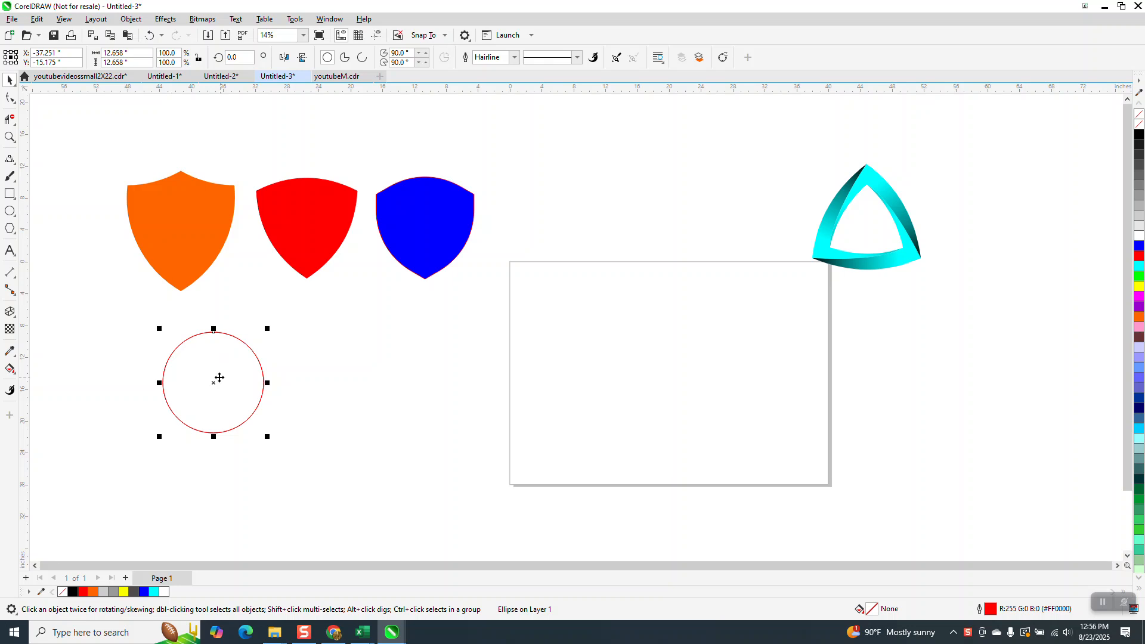
drag(215, 382, 264, 379)
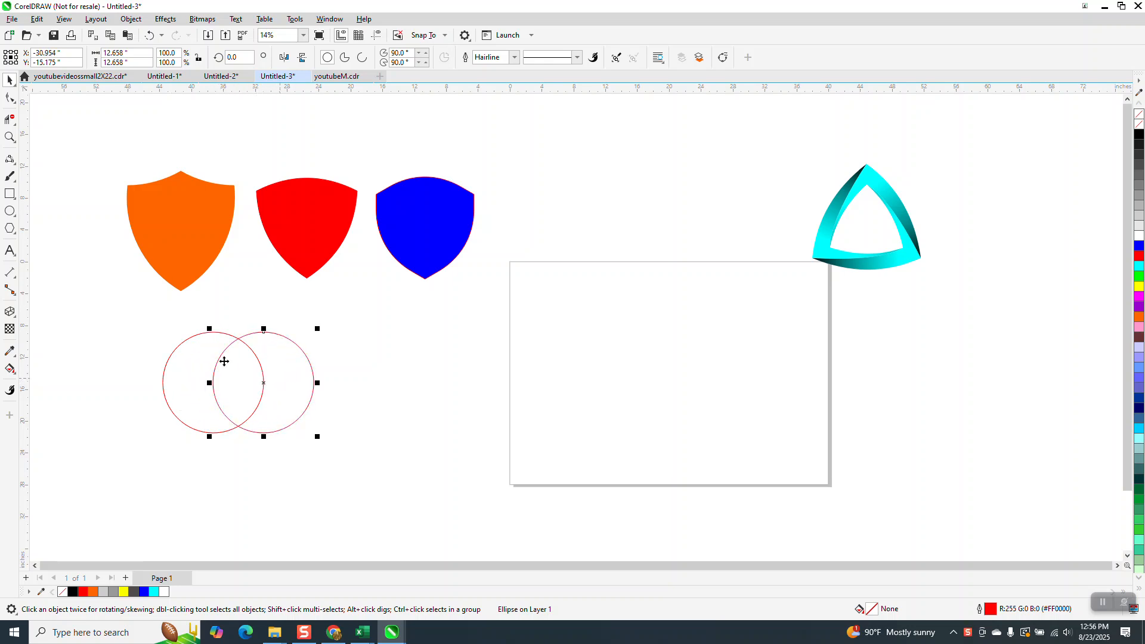
drag(141, 305, 426, 485)
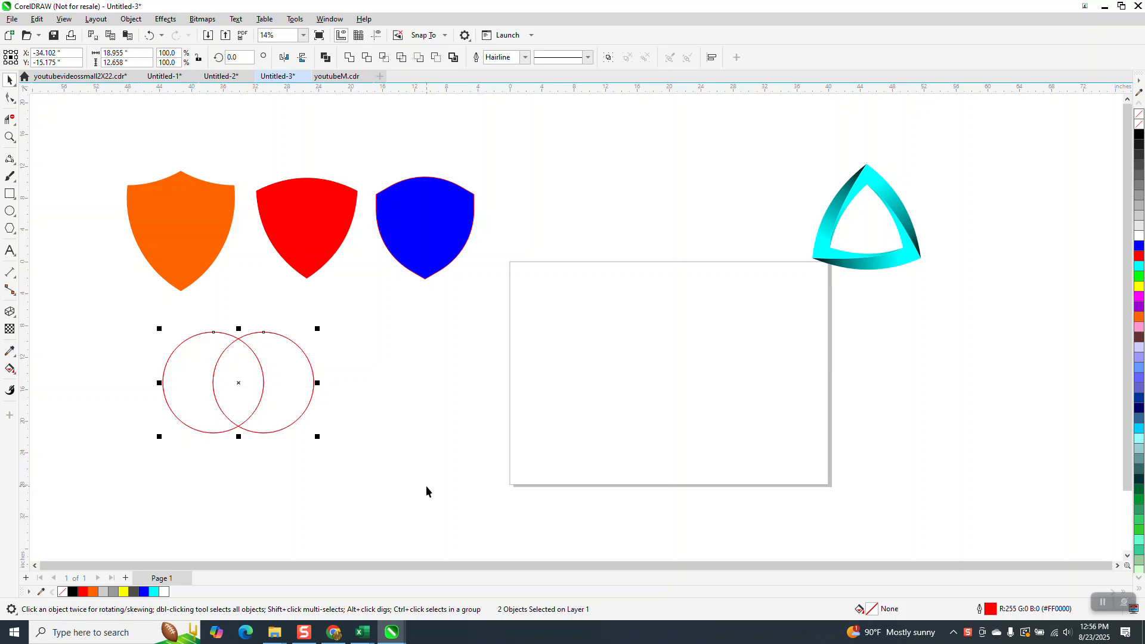
drag(240, 383, 239, 441)
- Use Smart Fill to create an orange shield with no outline from the lower middle region of the overlapping circles
key(g)
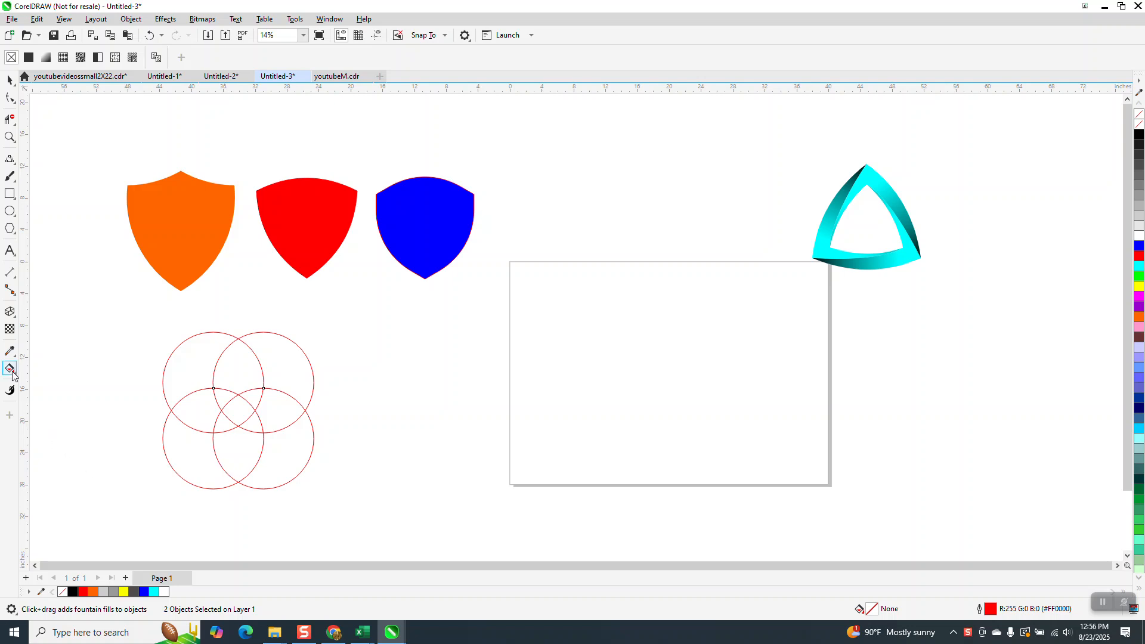
click(16, 378)
click(54, 381)
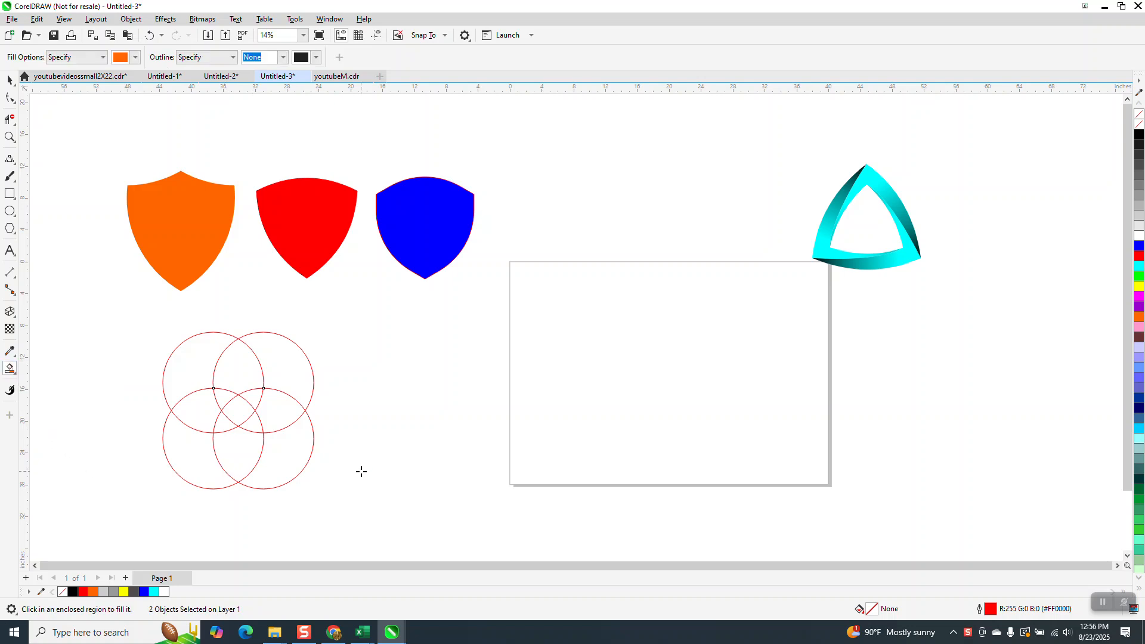
click(238, 454)
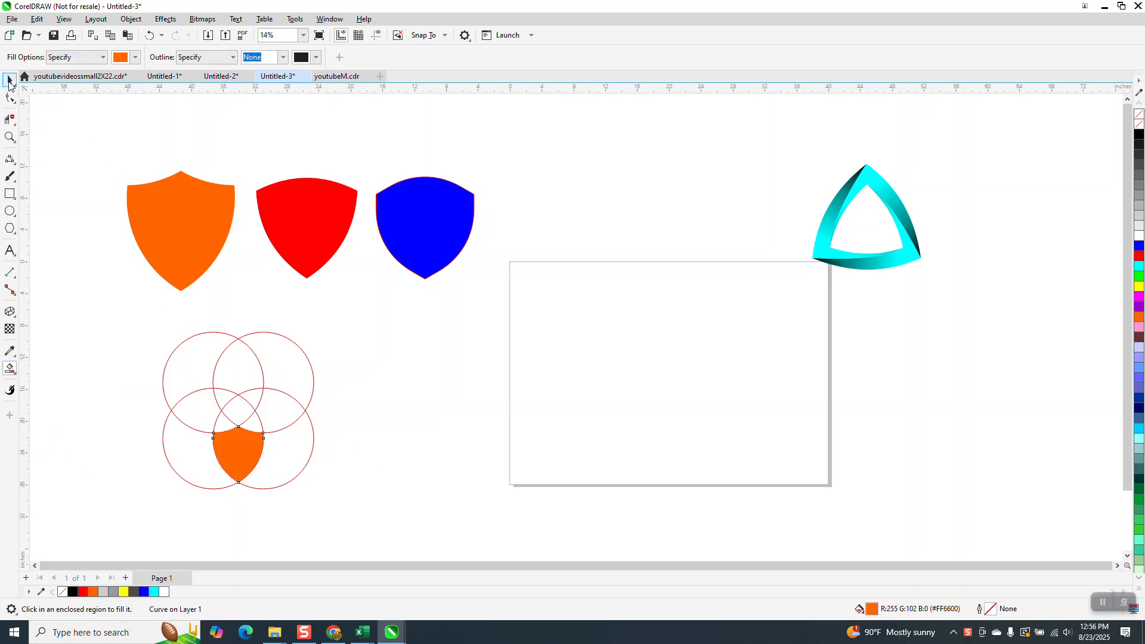
- Move the new orange shield out of the circles to their left and enlarge it to about 18.6 by 20.6 inches
click(10, 80)
drag(244, 458, 233, 500)
drag(152, 398, 94, 354)
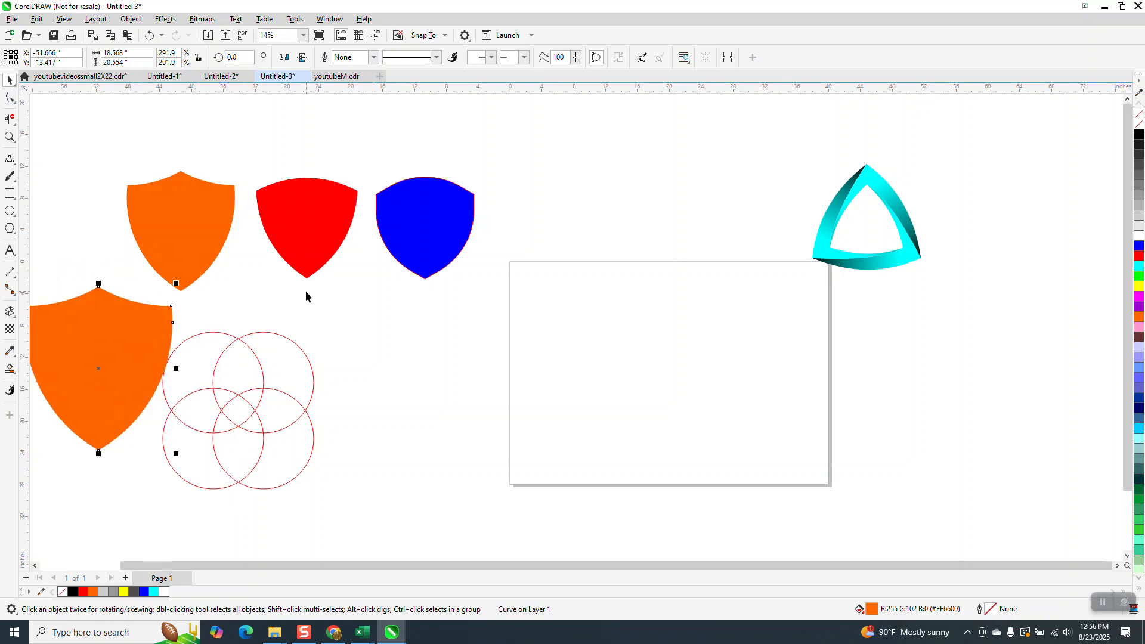
- Draw a six-sided polygon about 15.05 by 17.38 inches and center it on the page
click(447, 251)
click(16, 237)
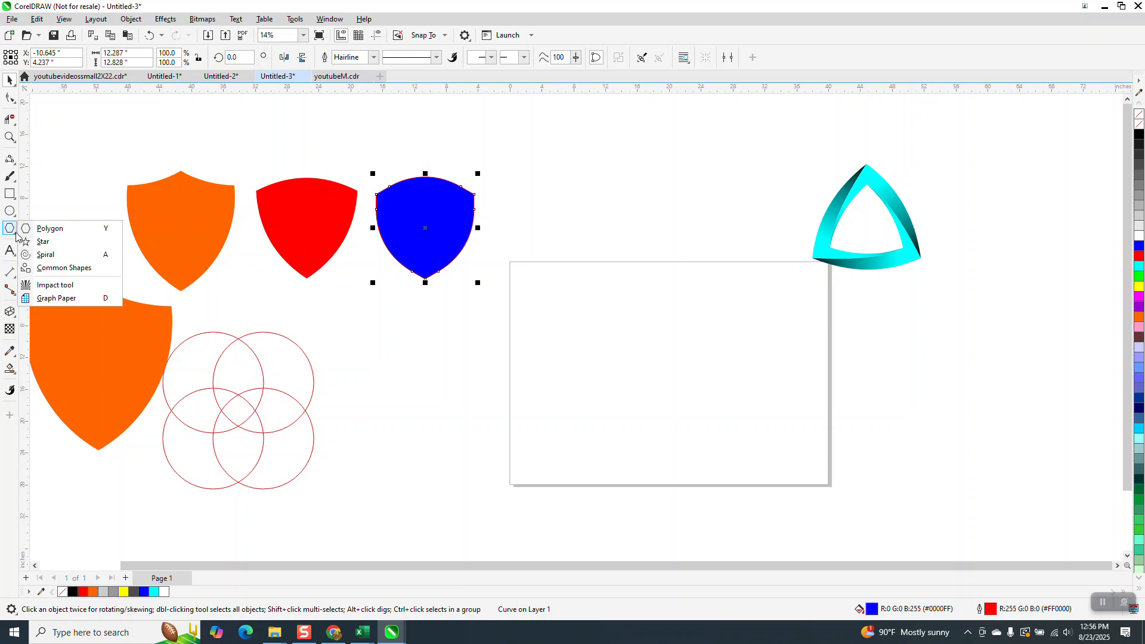
click(47, 229)
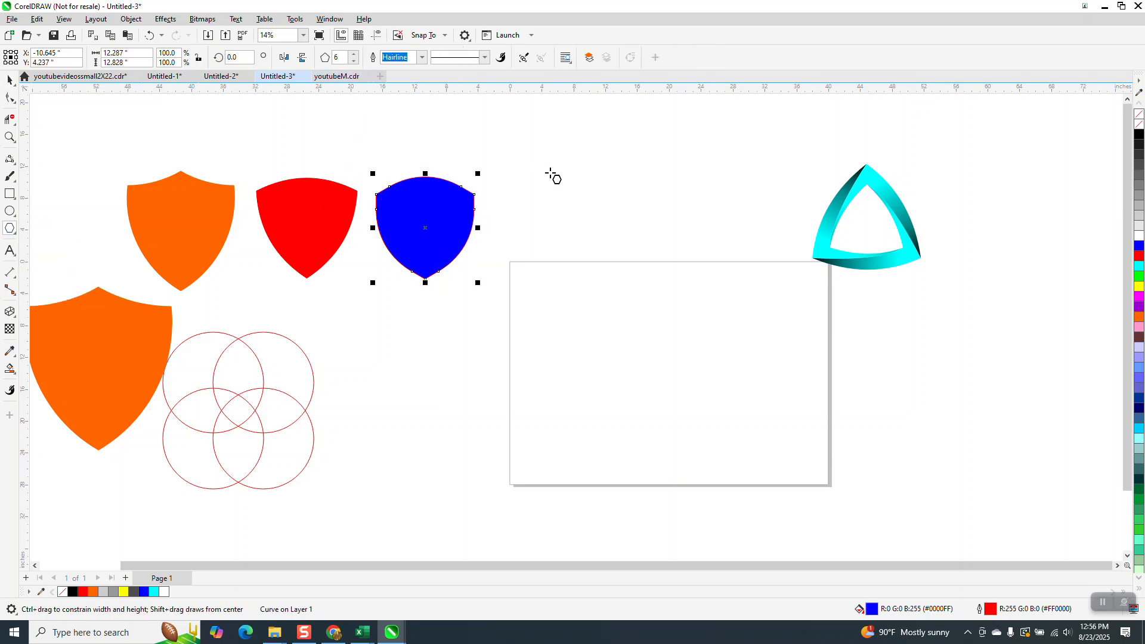
drag(768, 322, 631, 424)
key(p)
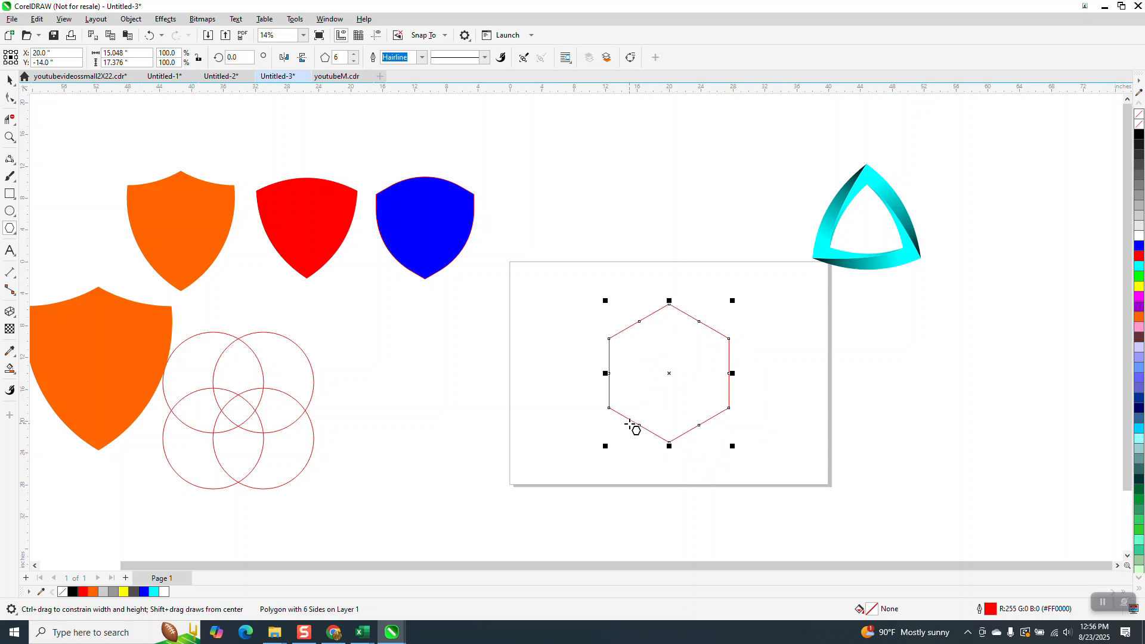
- Delete the midpoint nodes from the hexagon's sides so that only its corner nodes are left
click(11, 138)
click(47, 138)
drag(586, 316, 911, 472)
click(9, 100)
drag(226, 158, 309, 209)
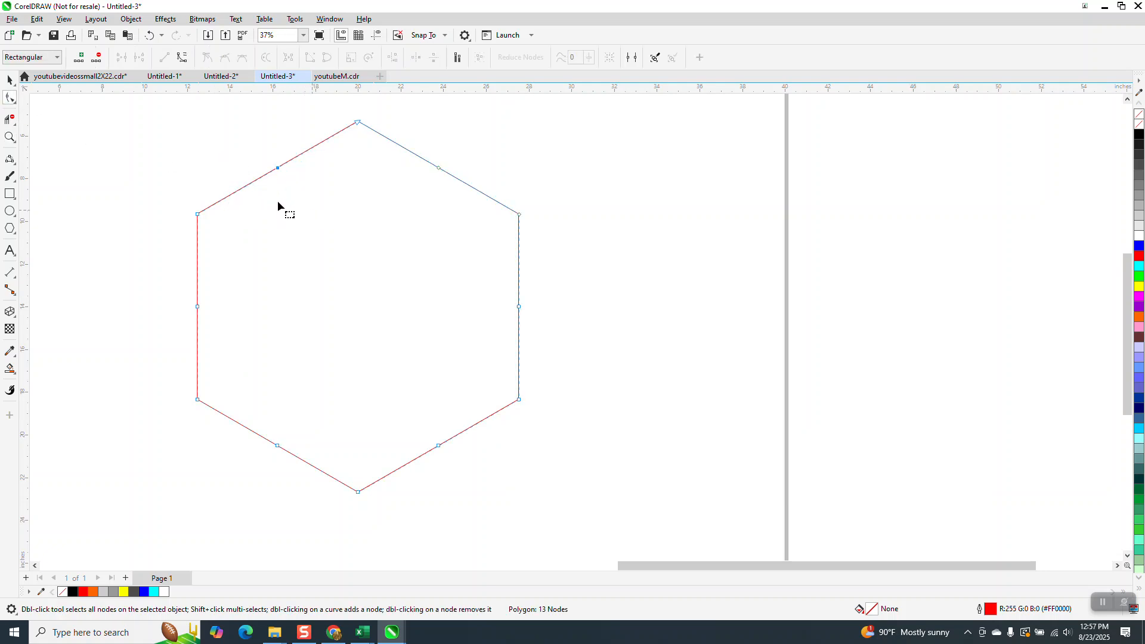
key(Delete)
- Select all of the hexagon's nodes and convert the polygon to curves
scroll(423, 209, down, 1)
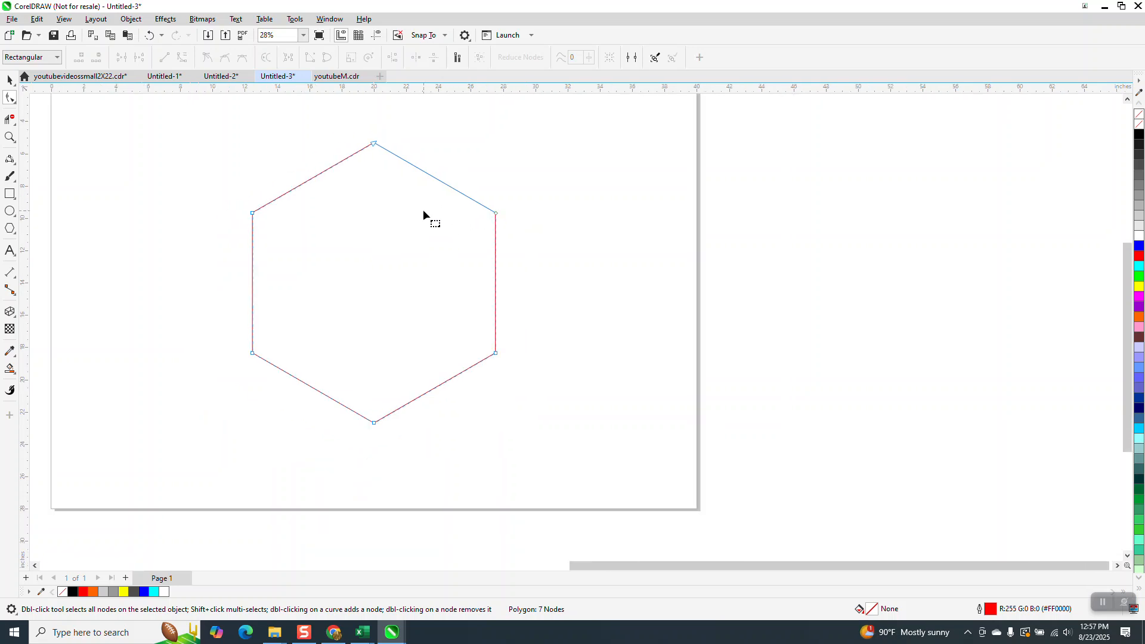
scroll(424, 209, down, 1)
drag(319, 239, 557, 385)
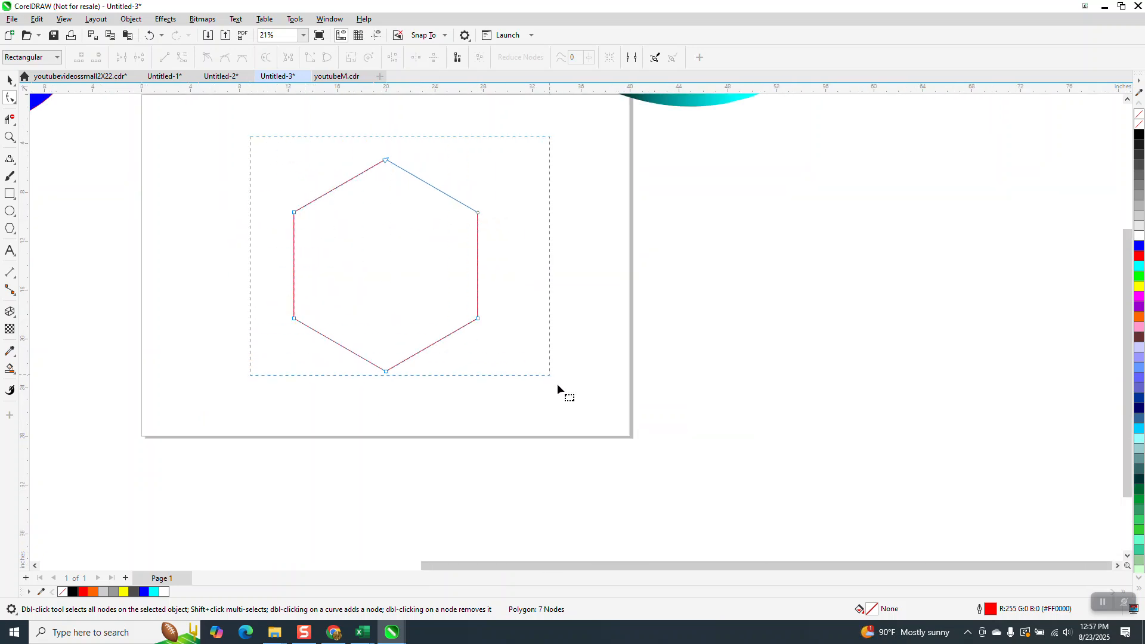
click(130, 18)
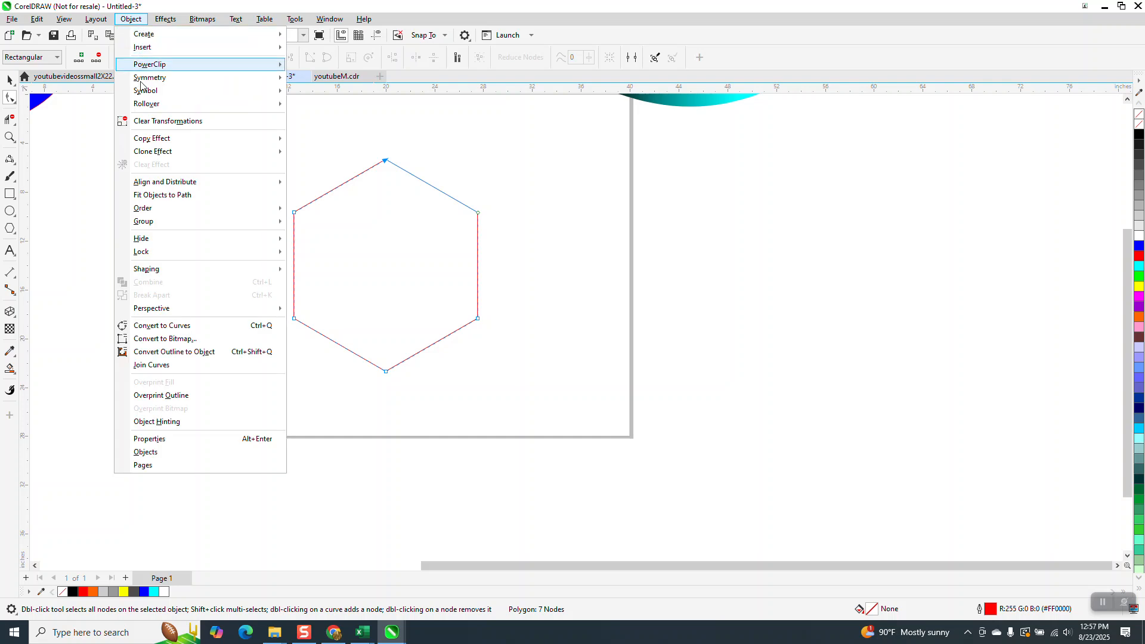
click(182, 326)
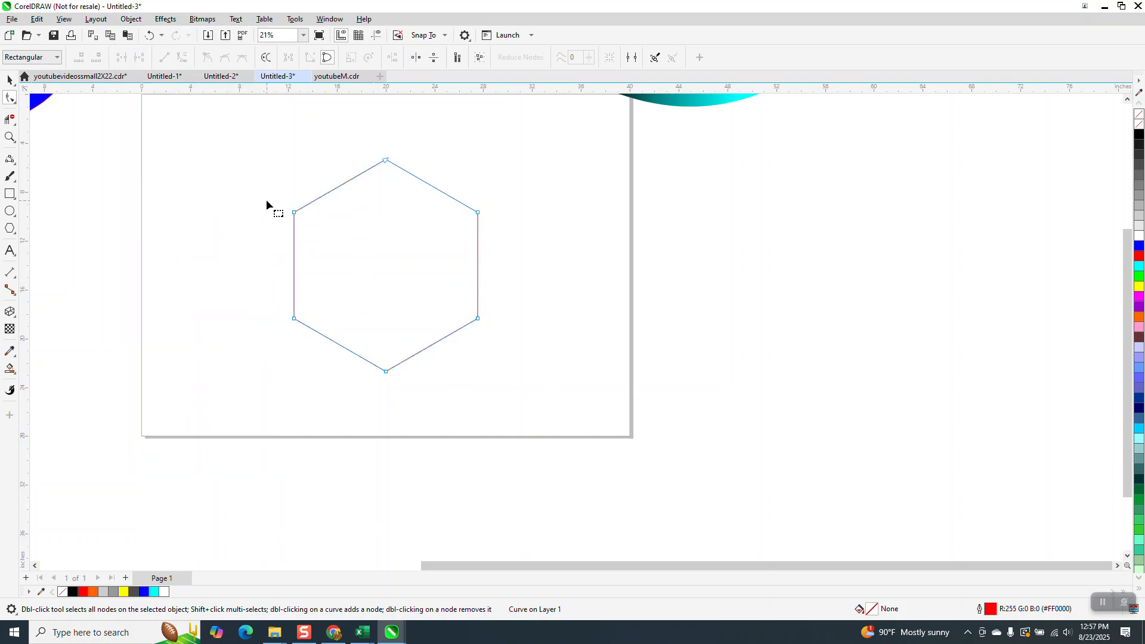
- Open the Corners docker for rounding the hexagon's nodes
click(329, 18)
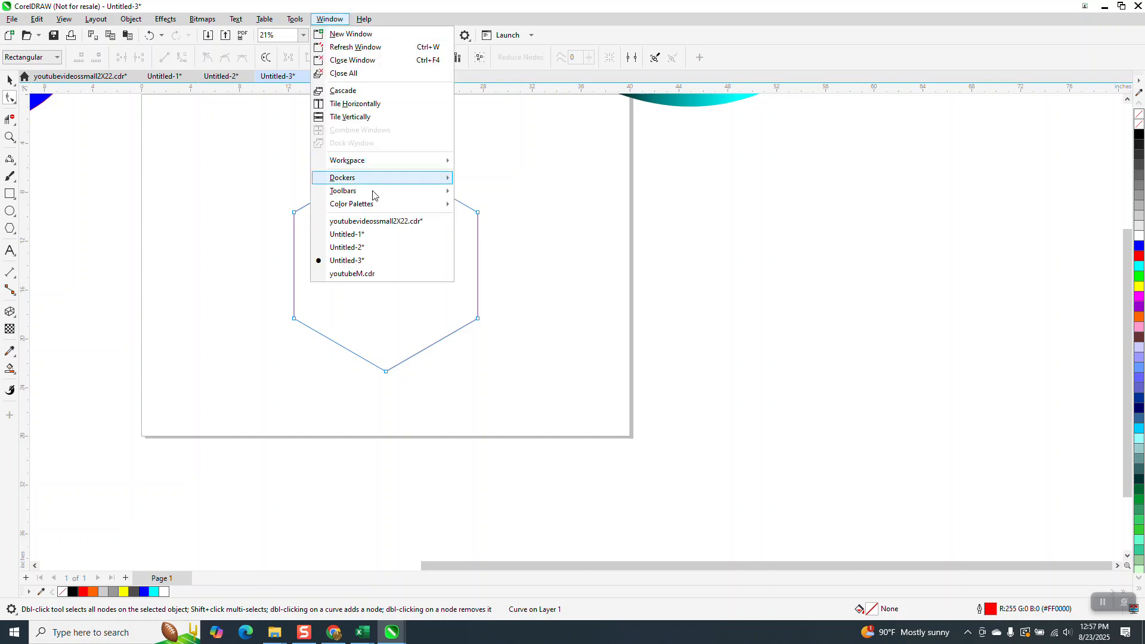
mouse_move(358, 180)
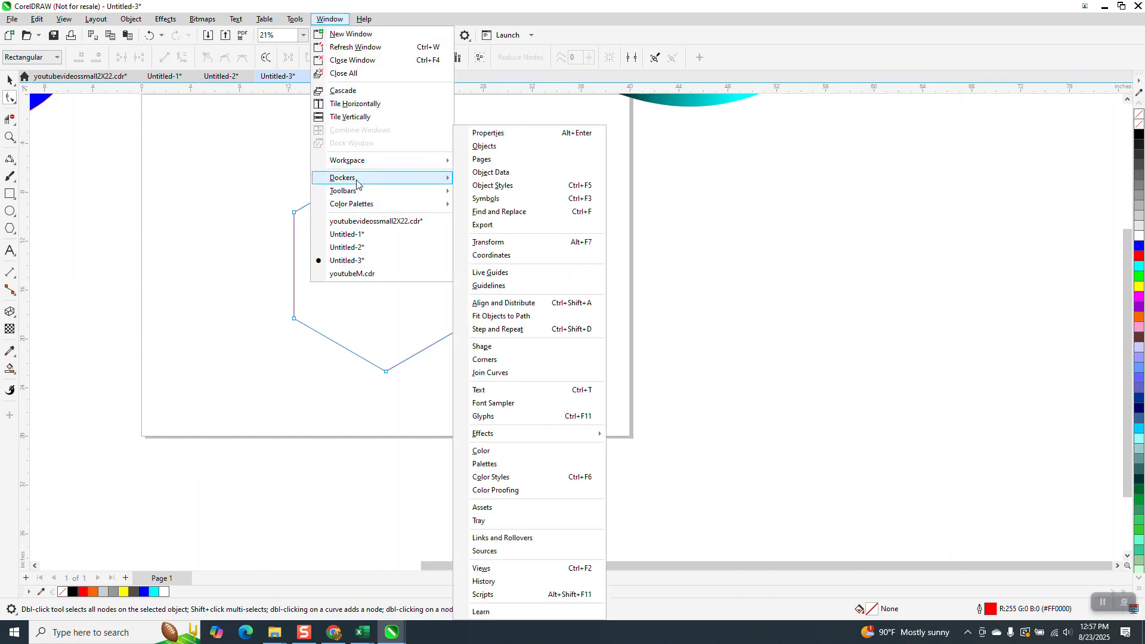
click(489, 359)
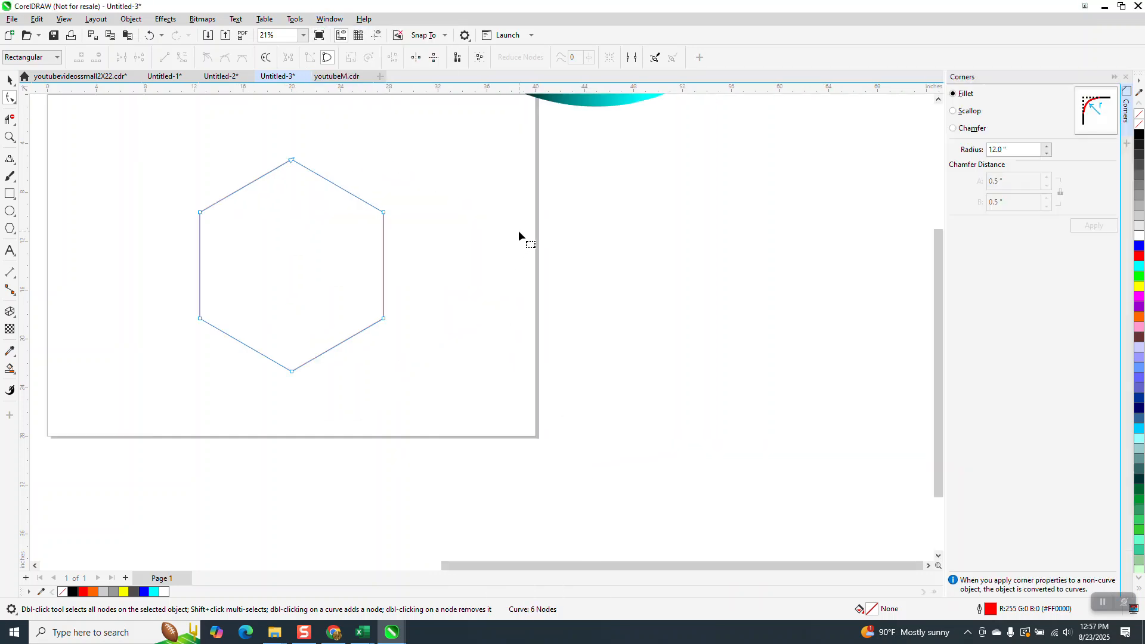
- Try a 12-inch fillet on the hexagon's top, upper-left and two lower side corners, and undo it
drag(186, 321, 418, 329)
drag(189, 306, 435, 327)
shift+click(292, 161)
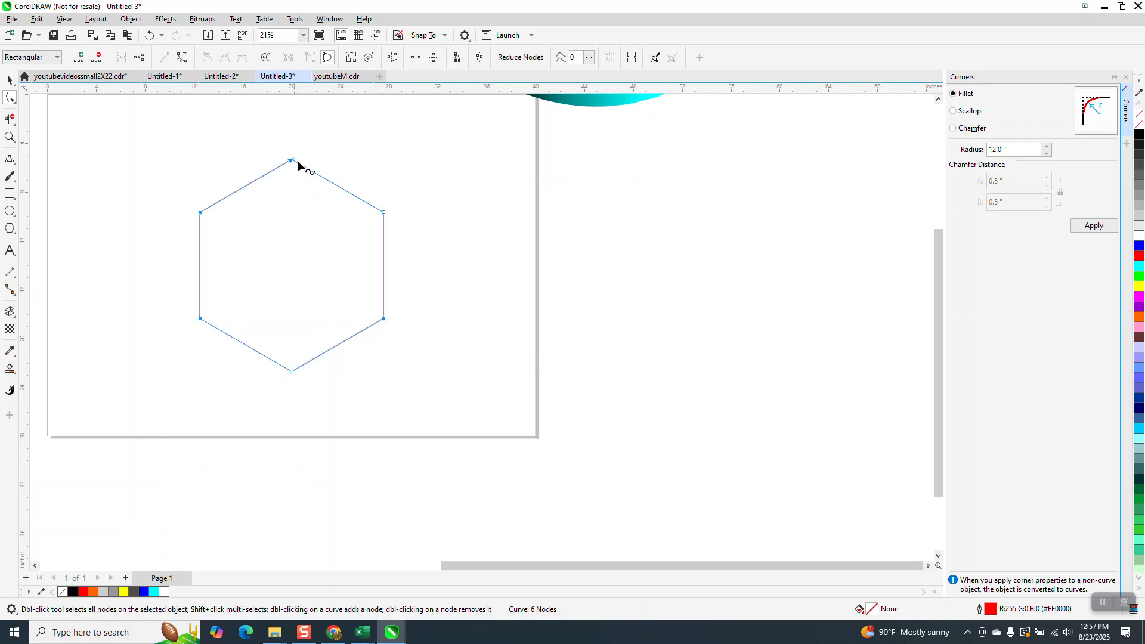
click(1094, 224)
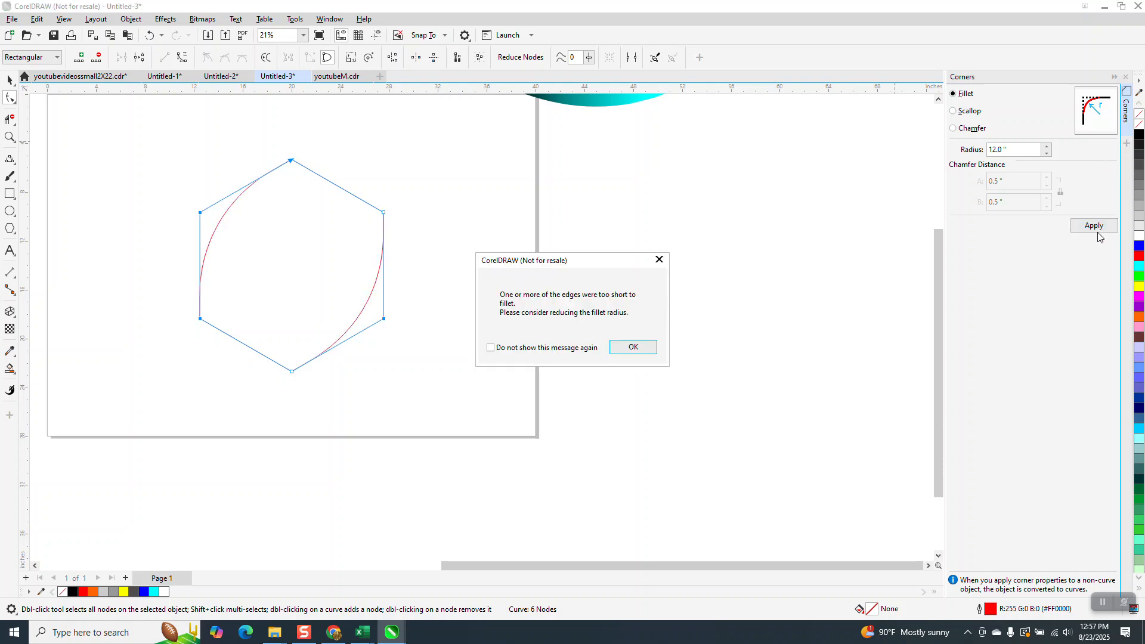
click(642, 349)
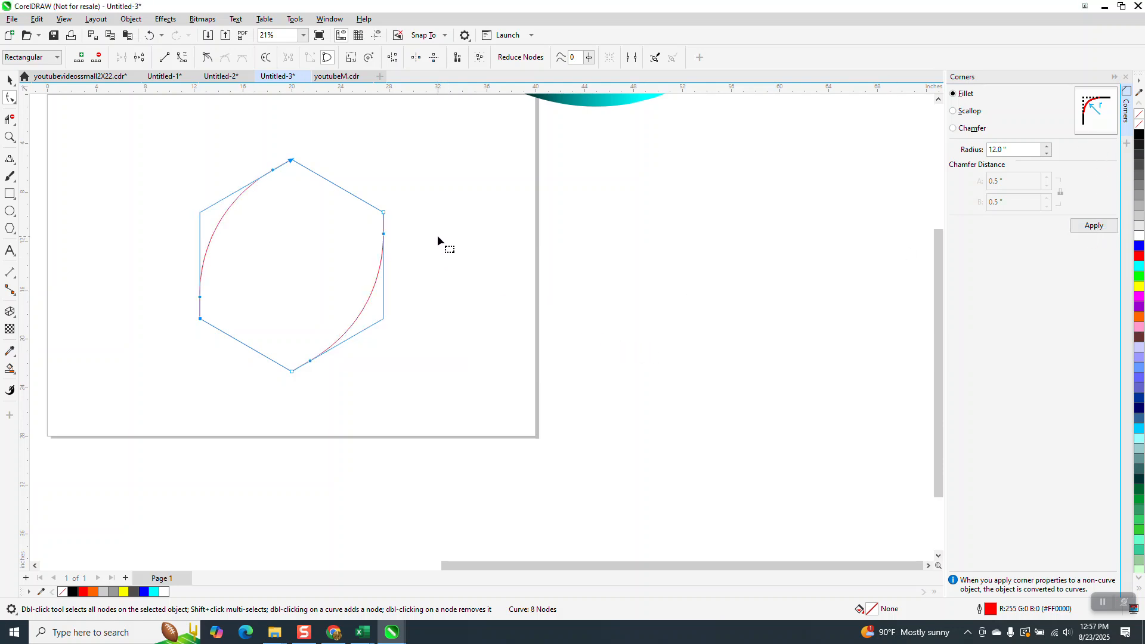
click(153, 36)
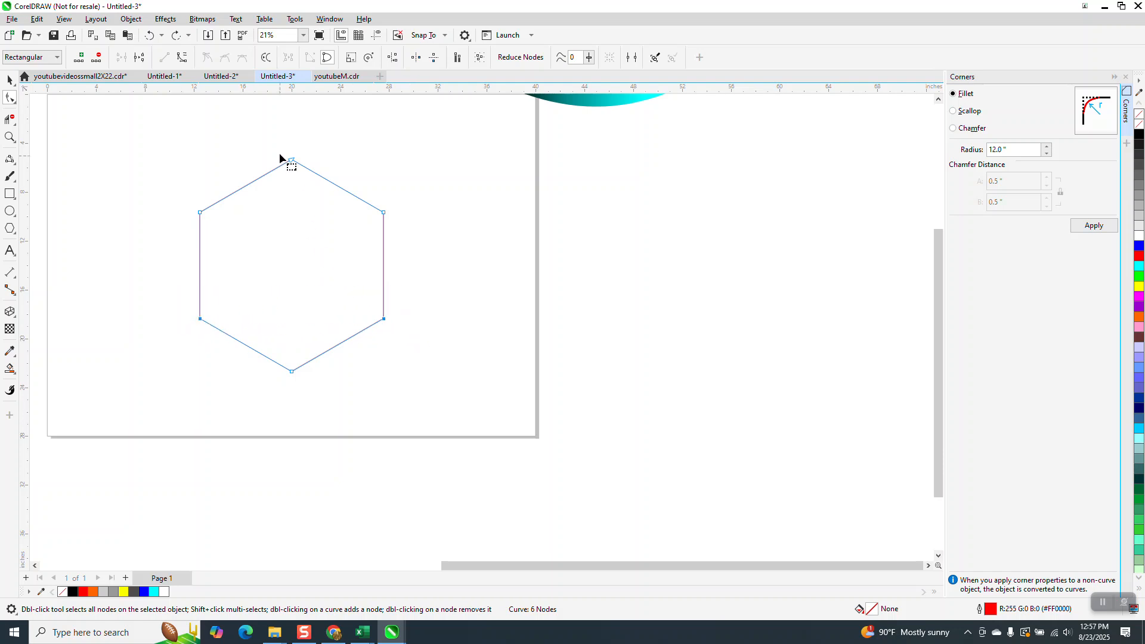
- Fillet the hexagon's top corner and two lower side corners with a 12-inch radius to form a shield
click(1097, 225)
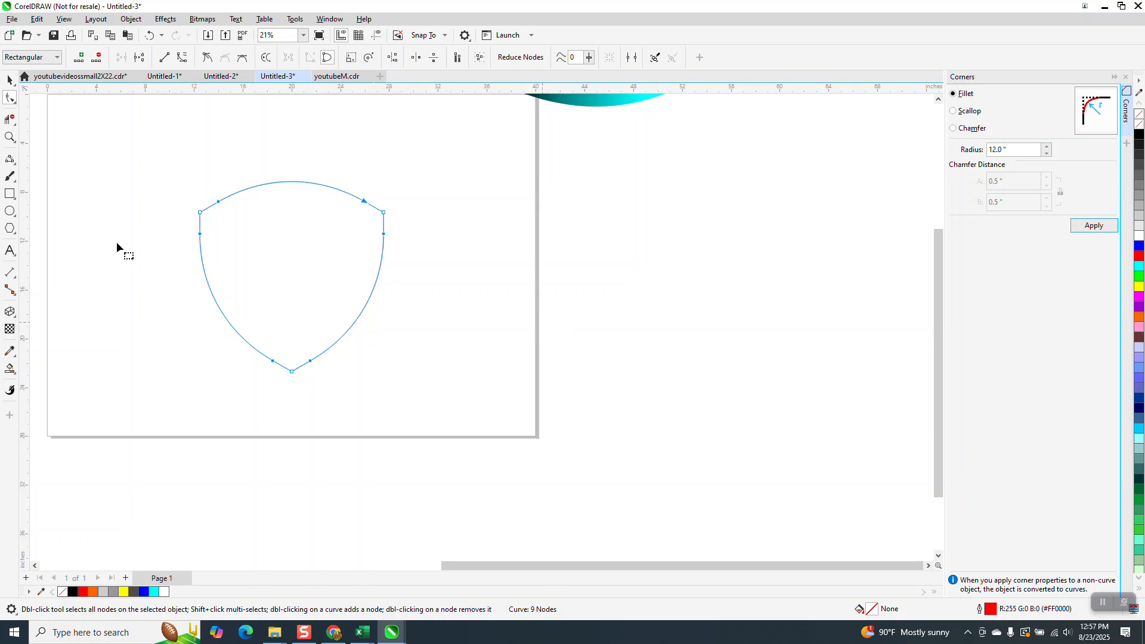
- Try narrowing the shield to about 12.4 inches and shortening it to about 13.7 inches, and undo both changes
click(10, 79)
drag(196, 276, 225, 286)
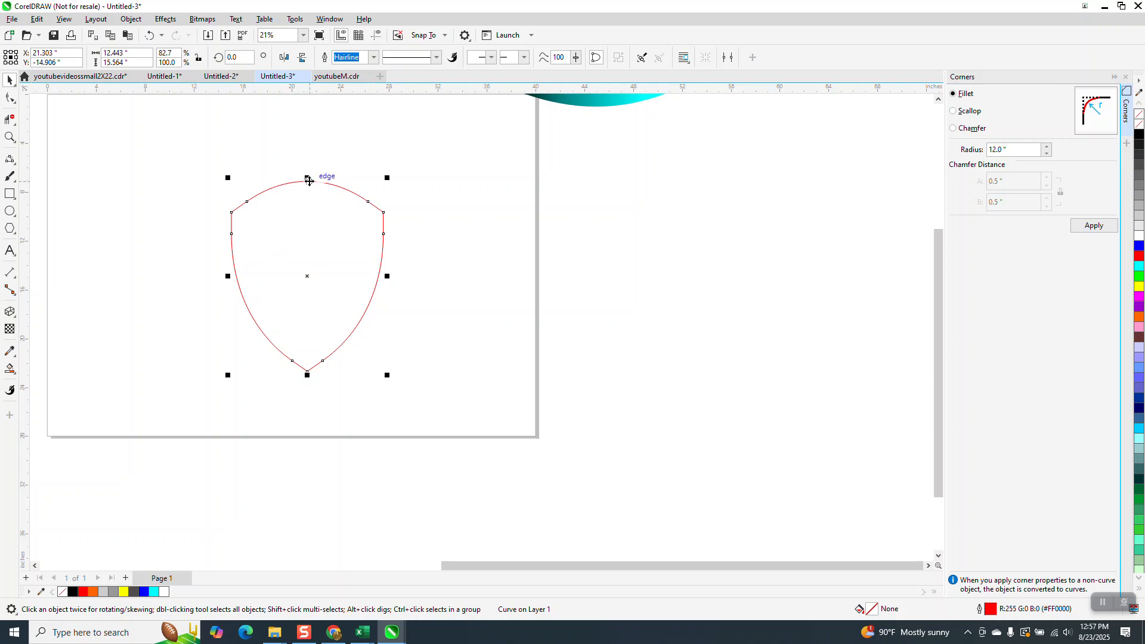
drag(309, 179, 308, 201)
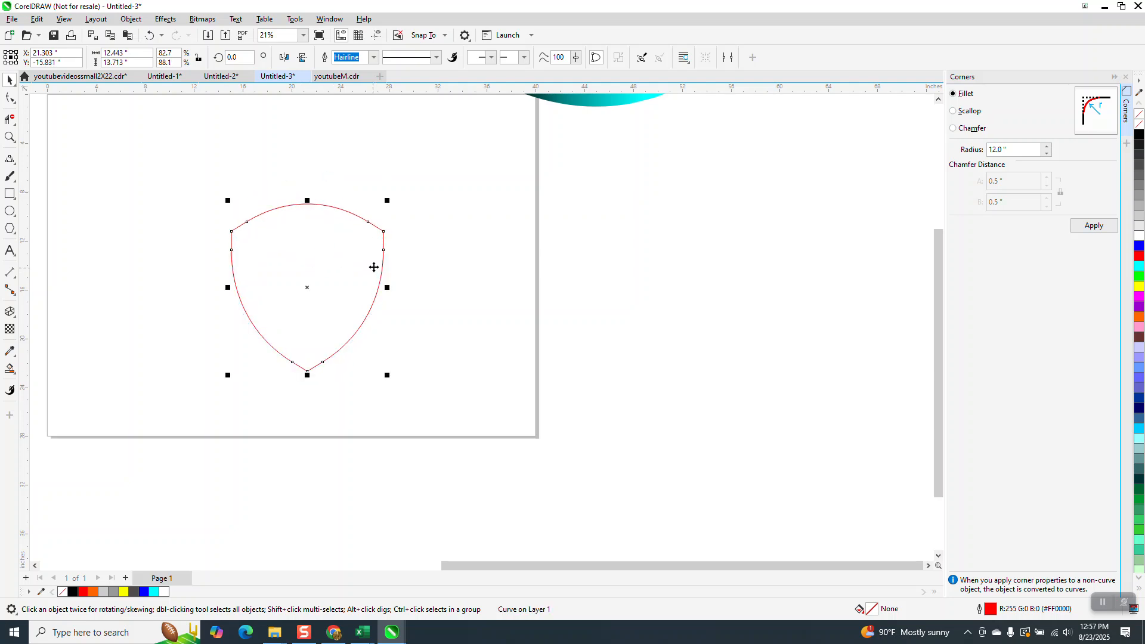
click(149, 35)
click(149, 35)
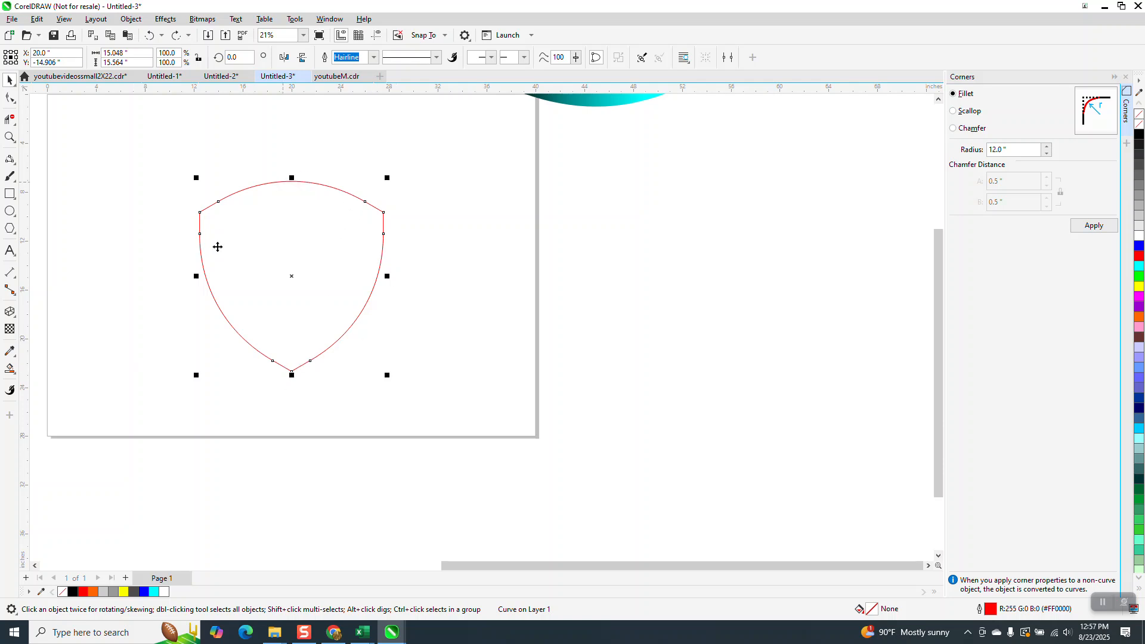
- Move the finished shield outline off the page into the empty area to its right
scroll(345, 275, down, 3)
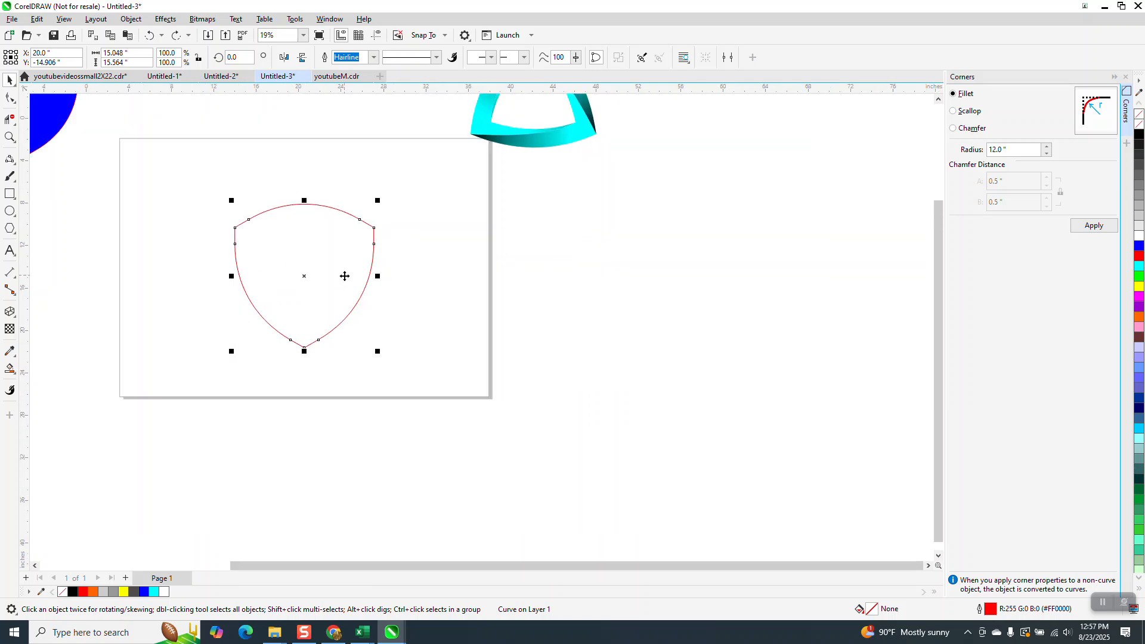
drag(316, 276, 536, 278)
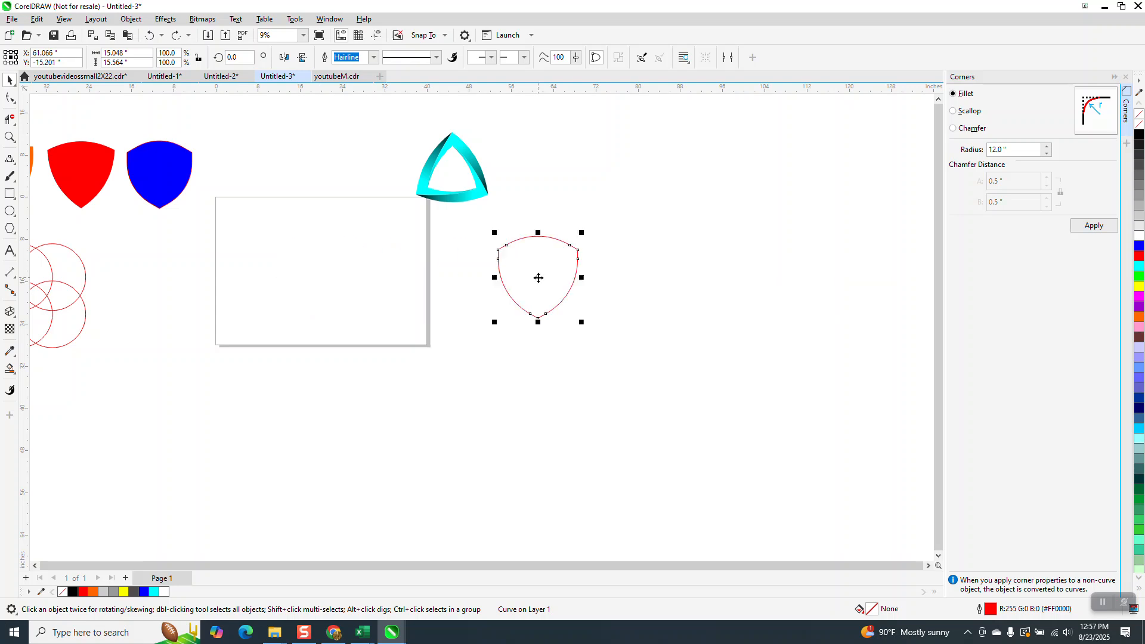
- Draw another six-sided polygon about 17.1 by 19.8 inches on the page
click(16, 237)
click(37, 229)
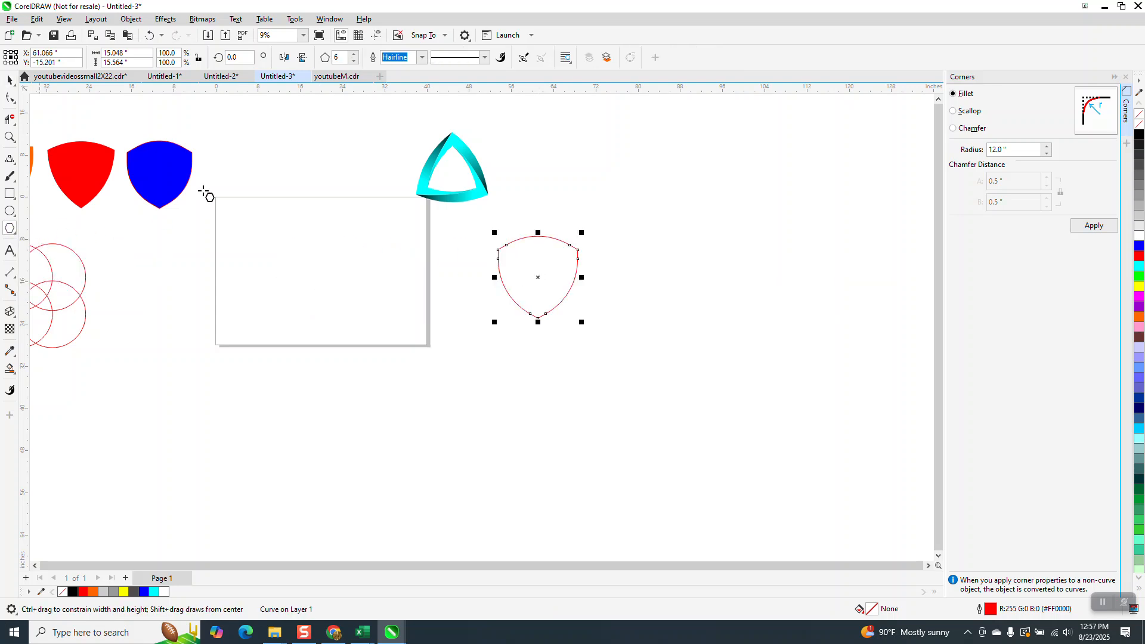
mouse_move(351, 219)
mouse_down()
mouse_move(320, 274)
mouse_move(253, 331)
mouse_up()
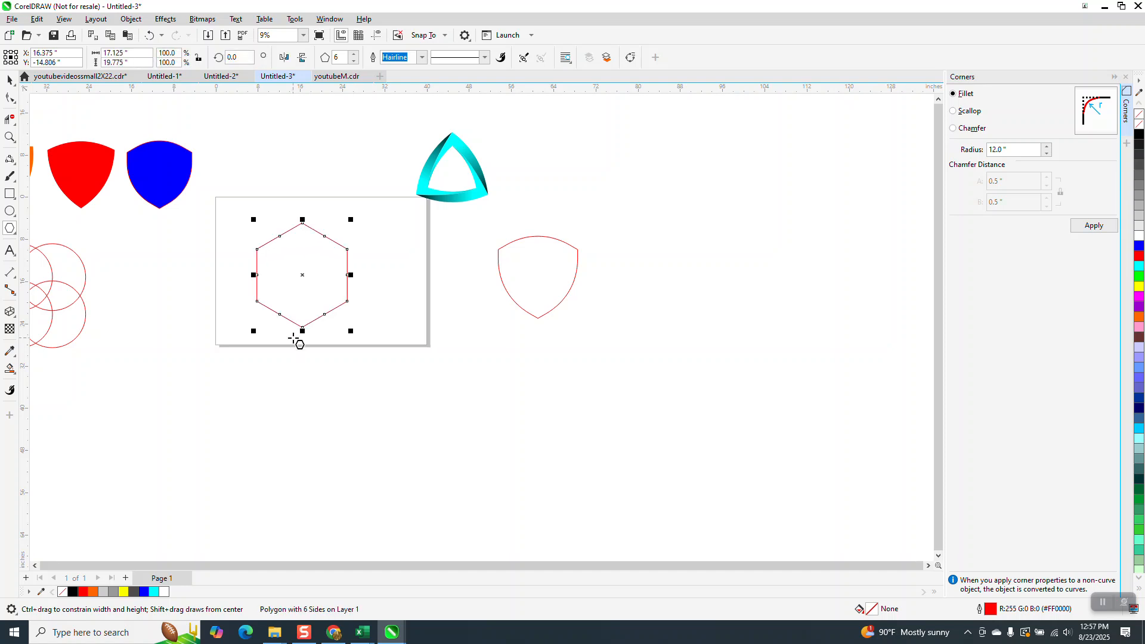
- Center the hexagon on the page and reduce it to three sides to make a triangle
click(9, 136)
click(296, 256)
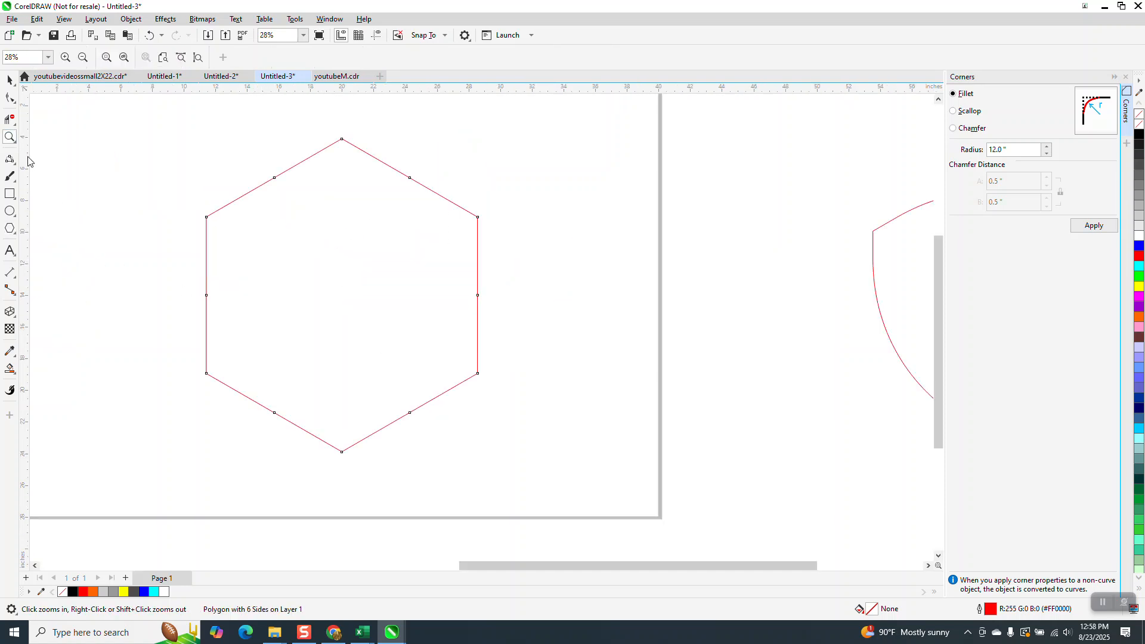
click(14, 86)
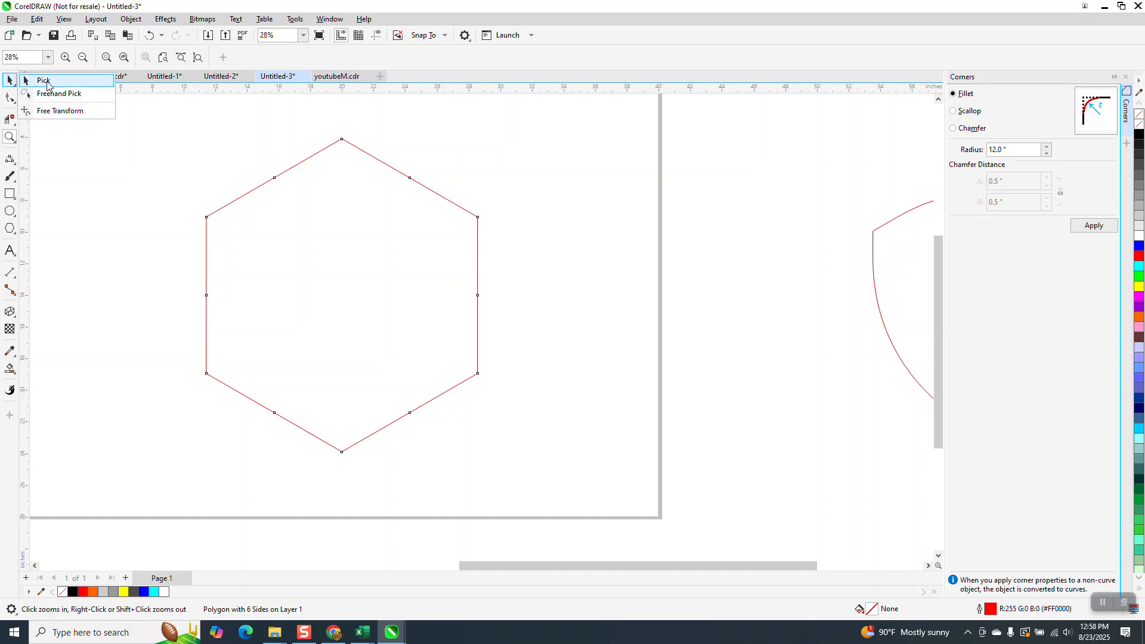
click(47, 81)
click(354, 61)
click(354, 62)
click(354, 62)
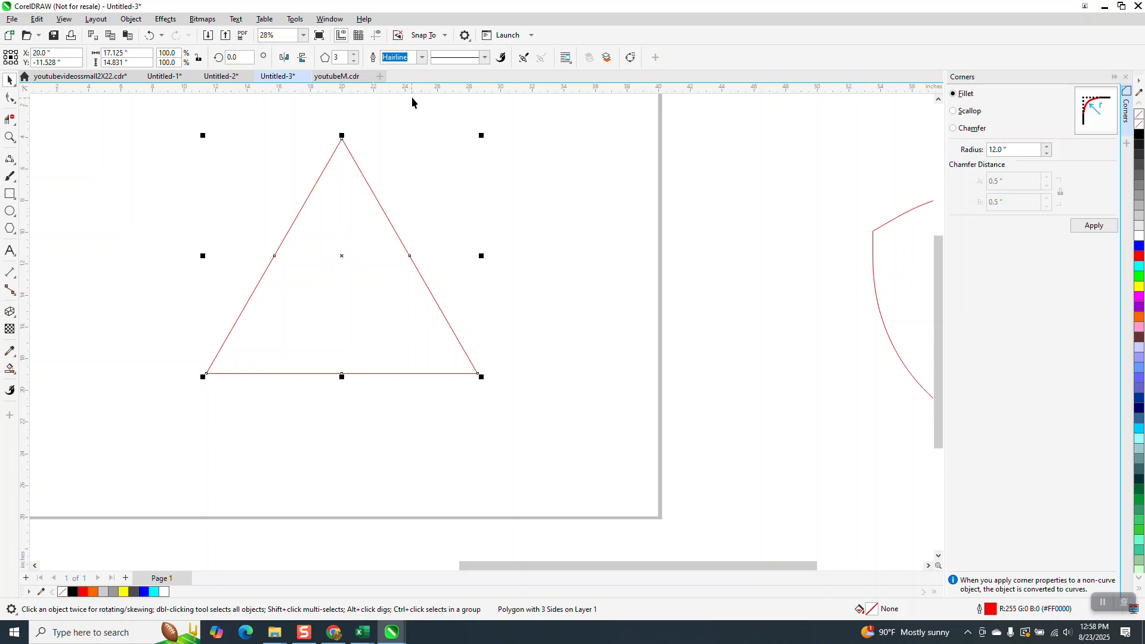
- Show the guidelines and delete the extra midpoint node on the triangle's bottom side
click(377, 37)
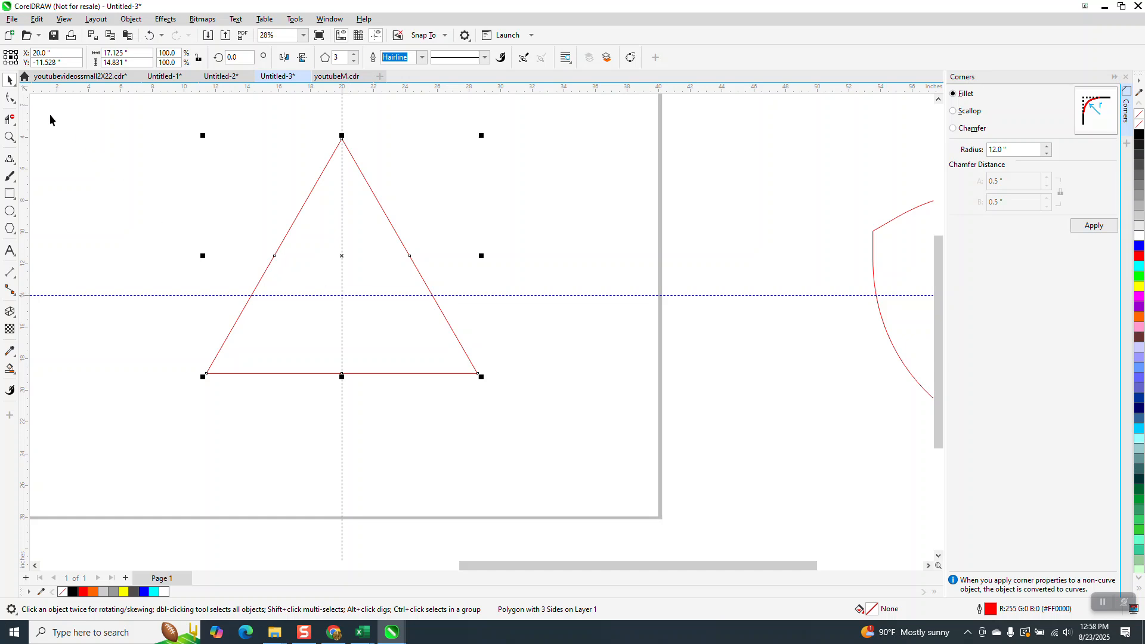
click(10, 97)
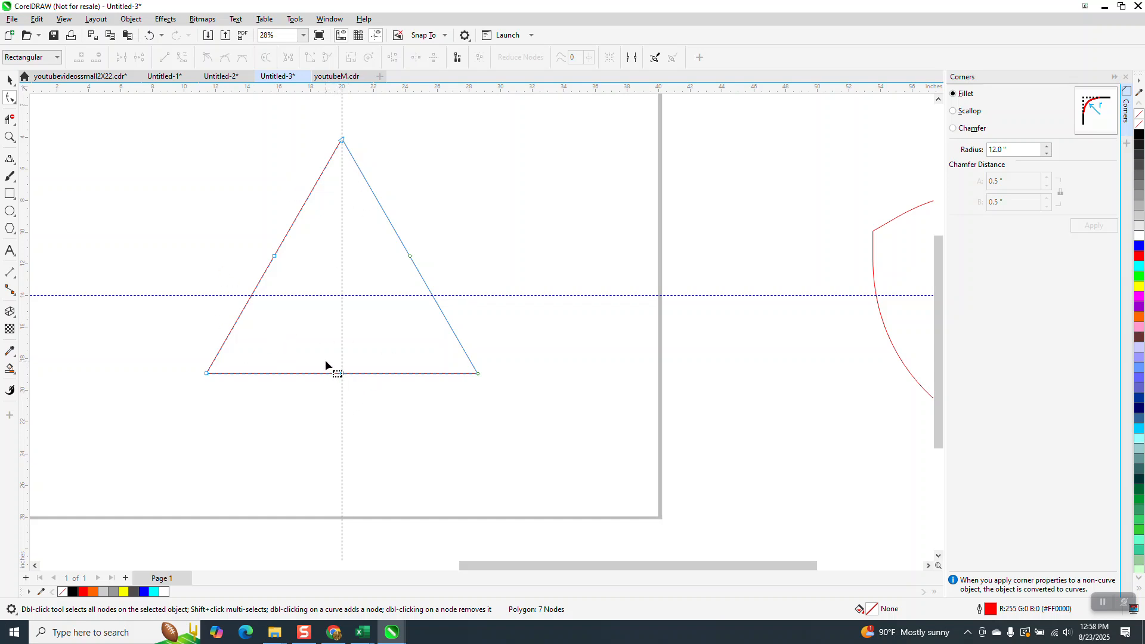
drag(360, 388, 342, 378)
right_click(343, 375)
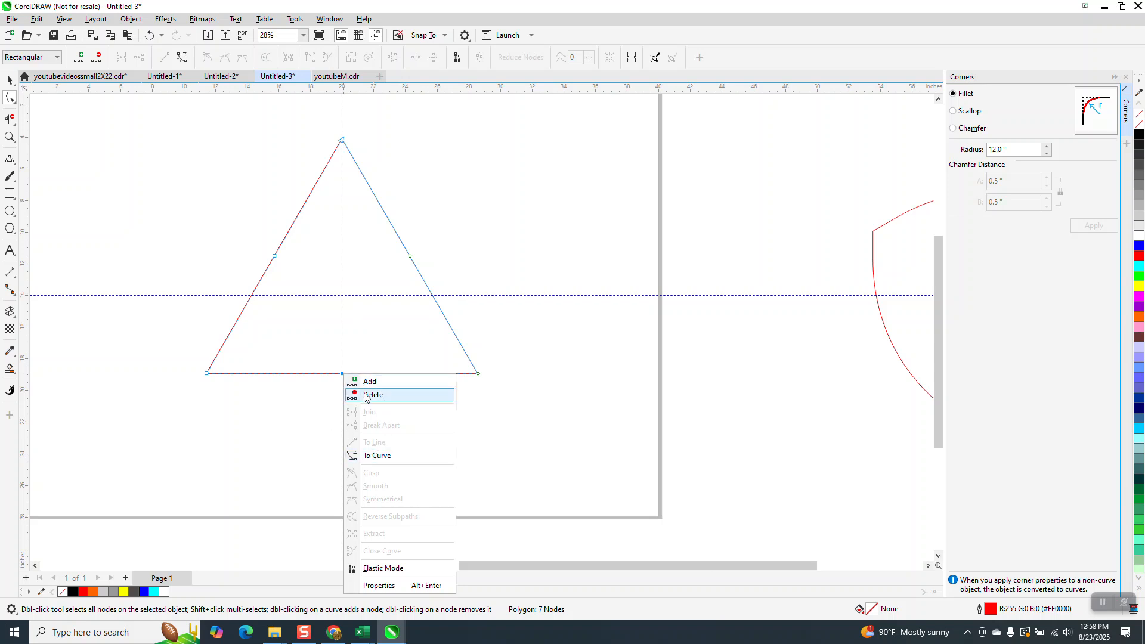
click(365, 394)
- Convert the triangle's sides to curves, bow them outward to about 17.5 by 18.2 inches overall, and mirror the shape vertically
drag(179, 356, 418, 389)
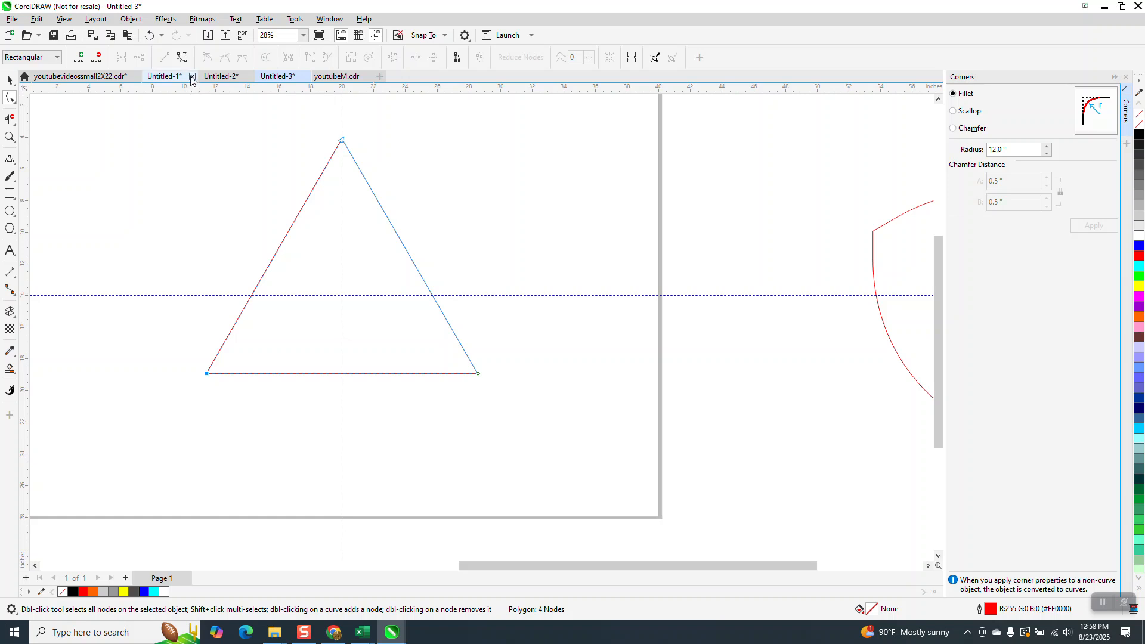
click(181, 56)
click(353, 383)
drag(342, 374, 344, 422)
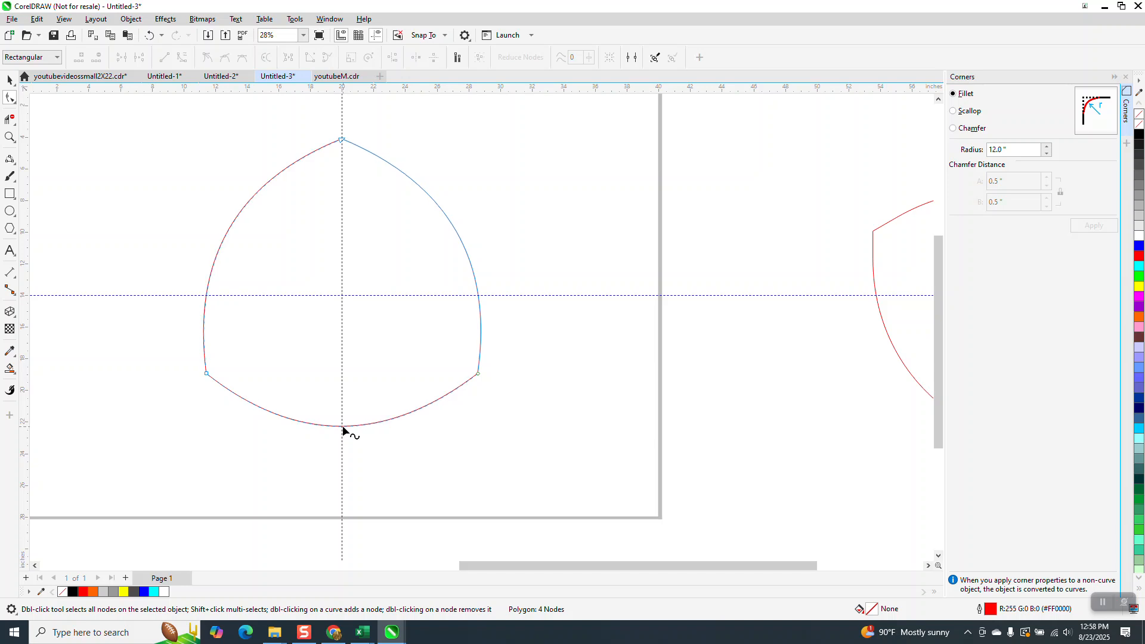
click(344, 426)
click(9, 79)
click(303, 57)
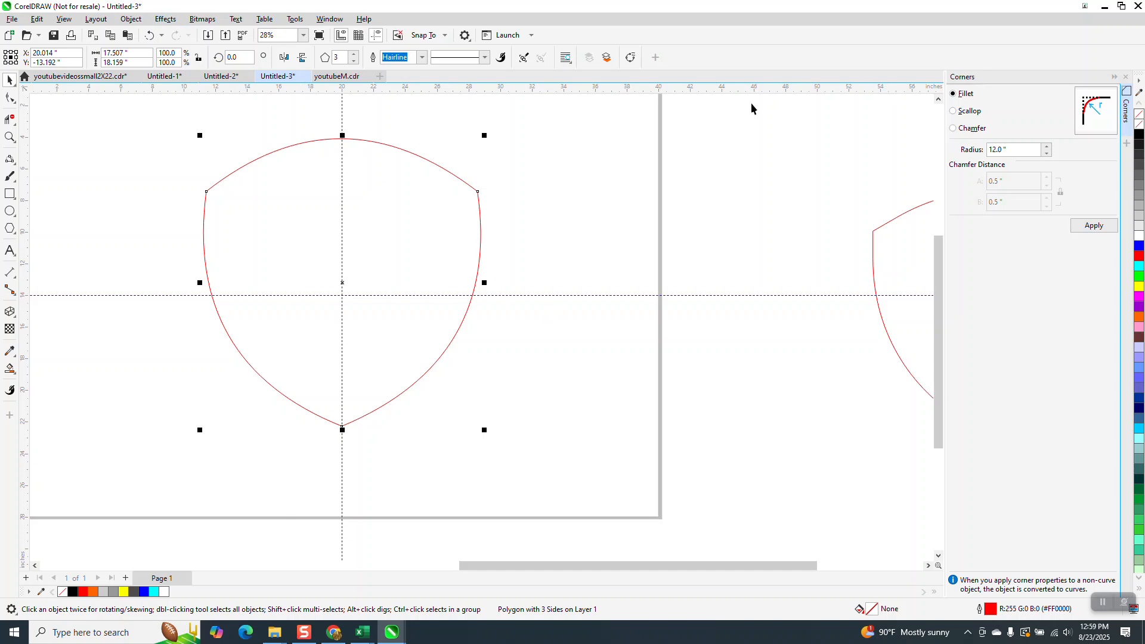
- Apply a one-step inside contour with a 2-inch offset to the shield and break the contour apart
click(165, 19)
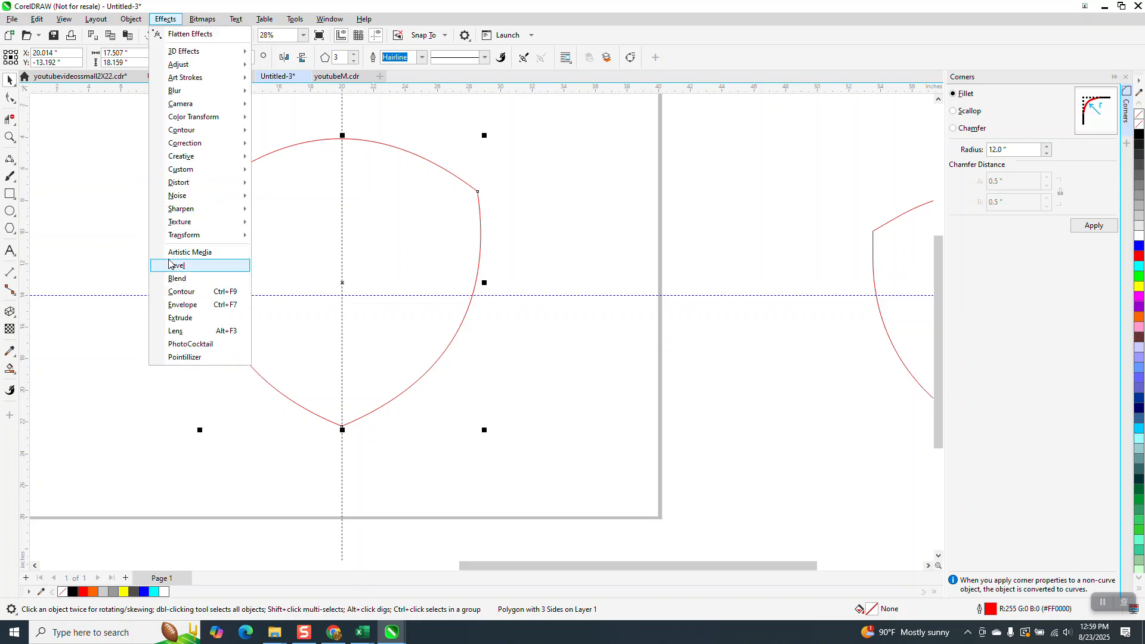
click(192, 294)
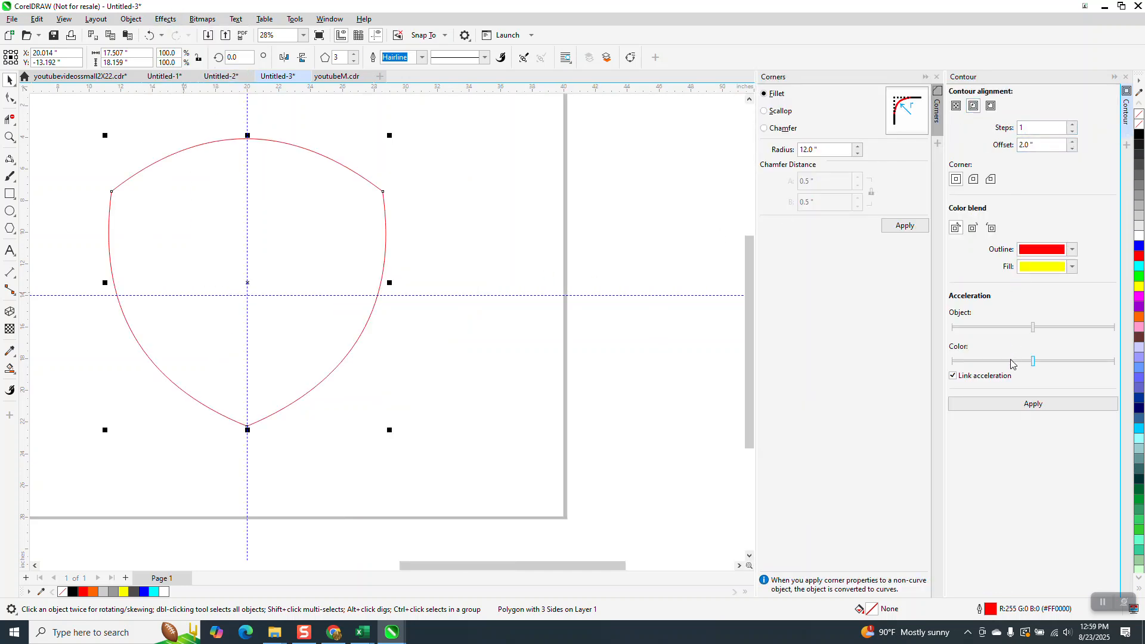
click(1035, 405)
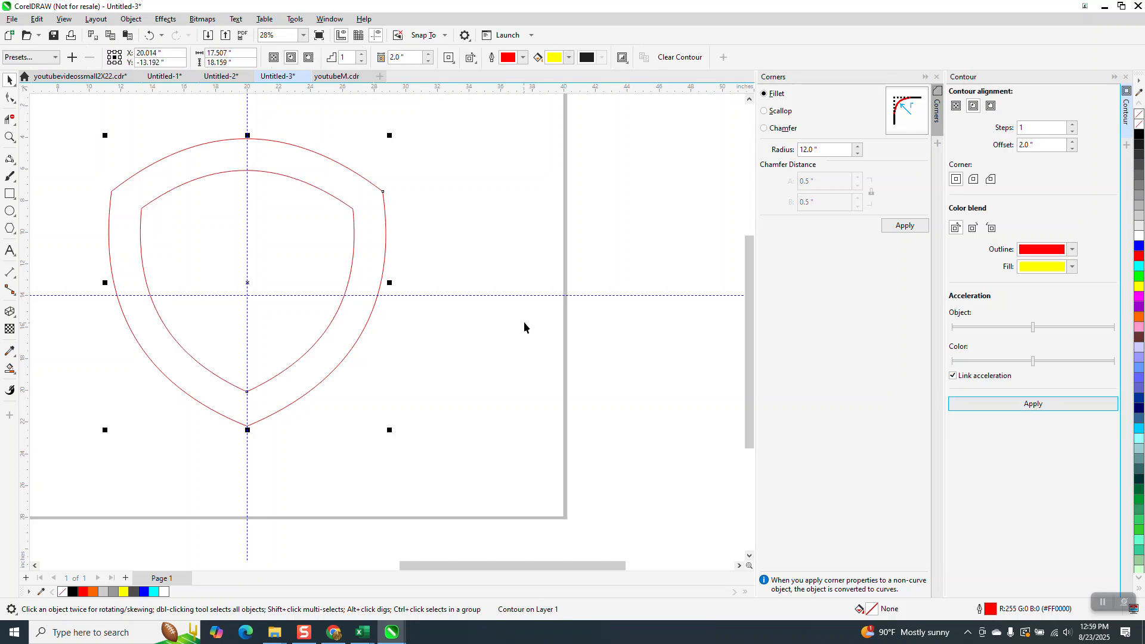
click(1125, 77)
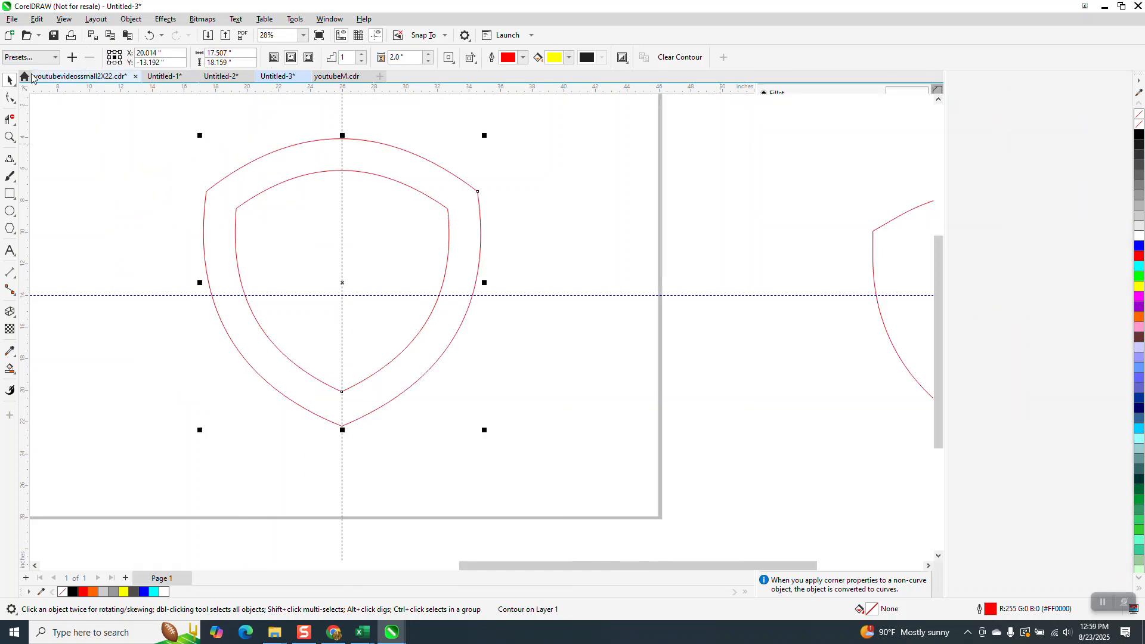
click(131, 18)
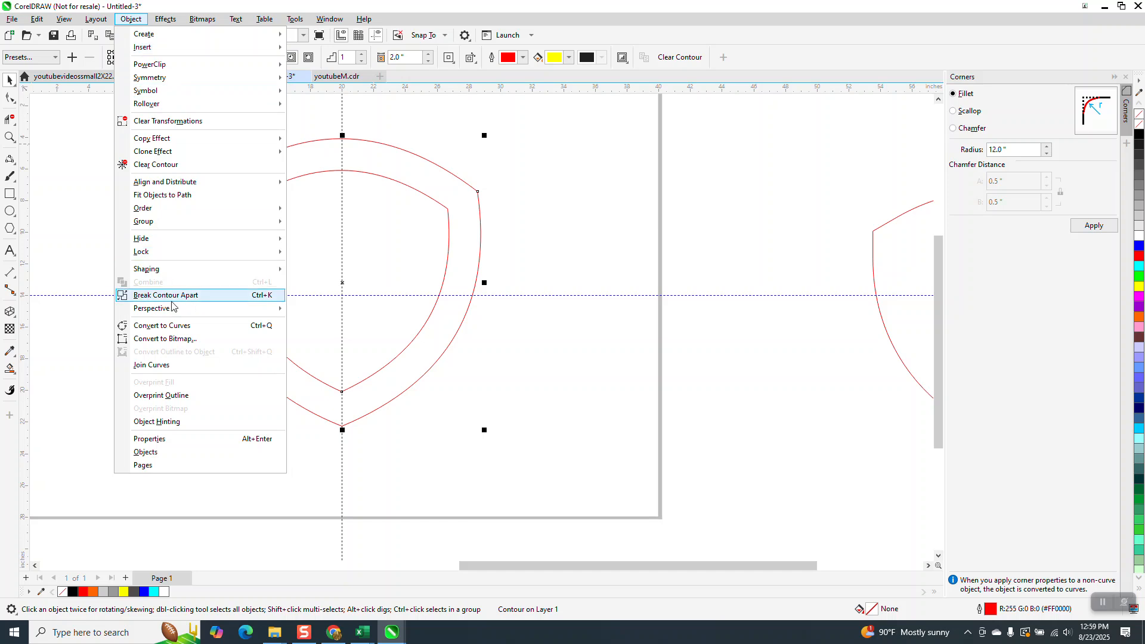
click(170, 295)
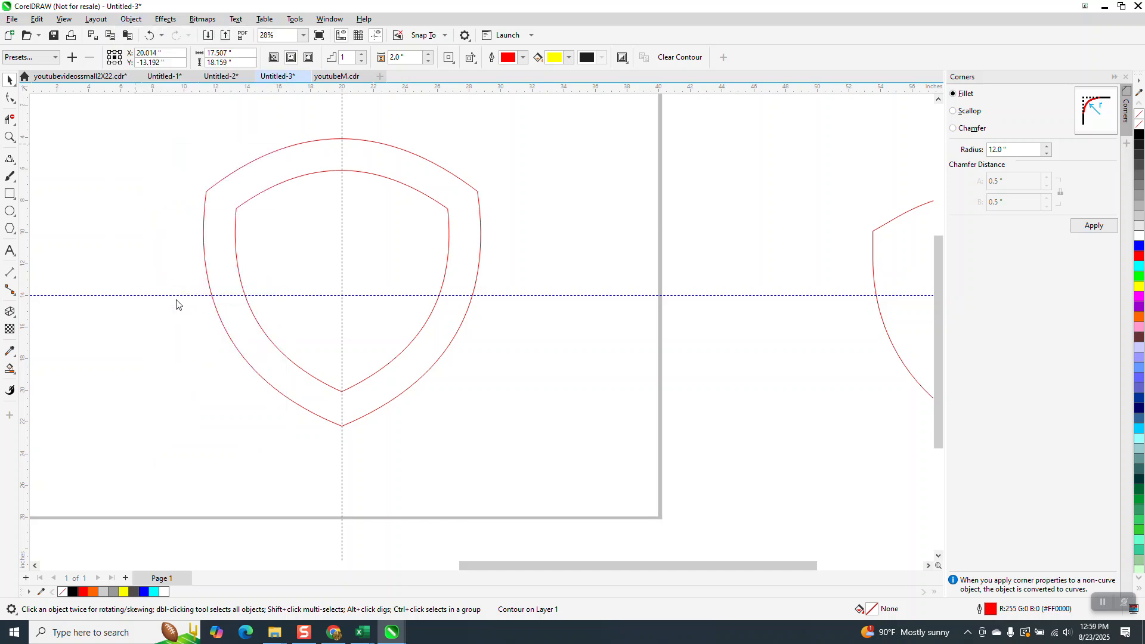
- Draw a 3-point curve about 6.9 by 13.8 inches from the inner shield's upper left corner to the outer shield's bottom tip
click(16, 173)
click(66, 238)
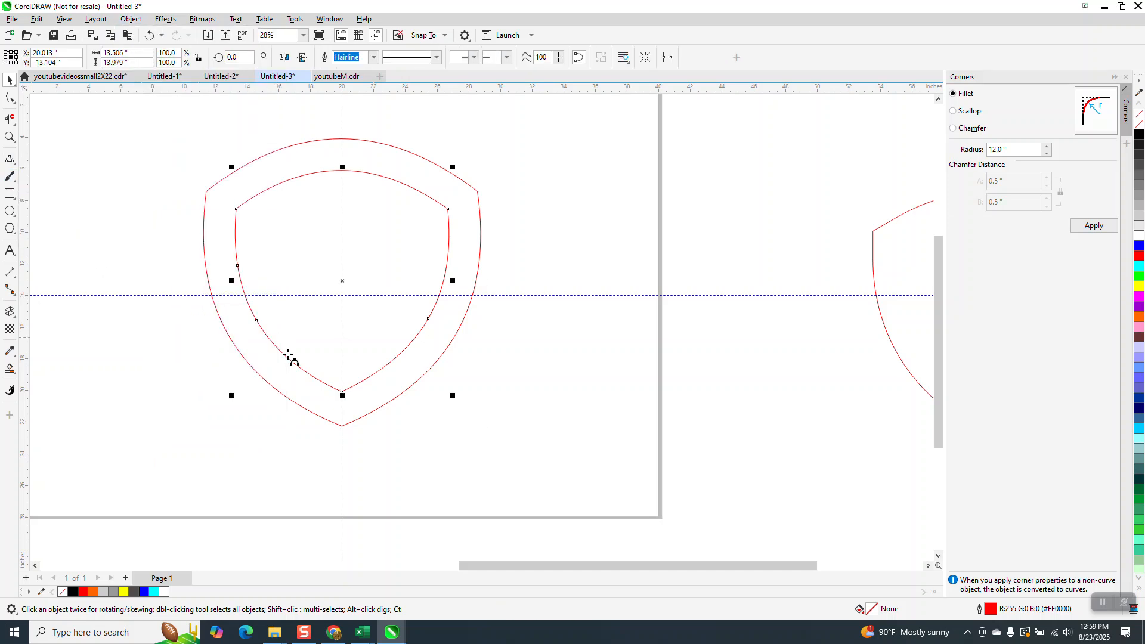
drag(342, 425, 205, 191)
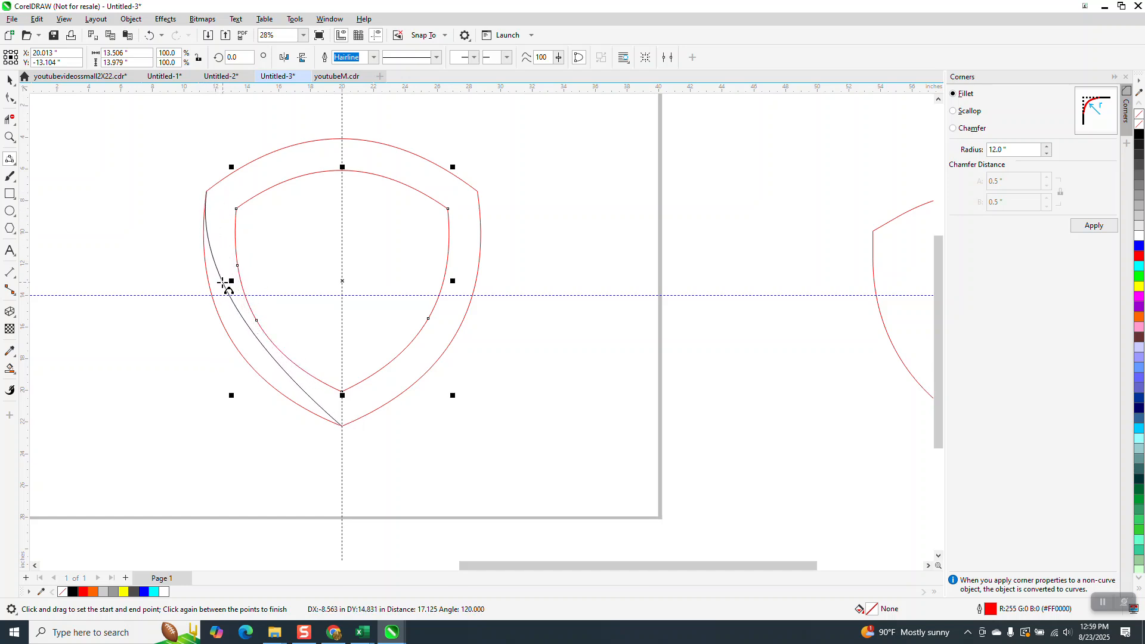
key(Escape)
drag(236, 209, 342, 426)
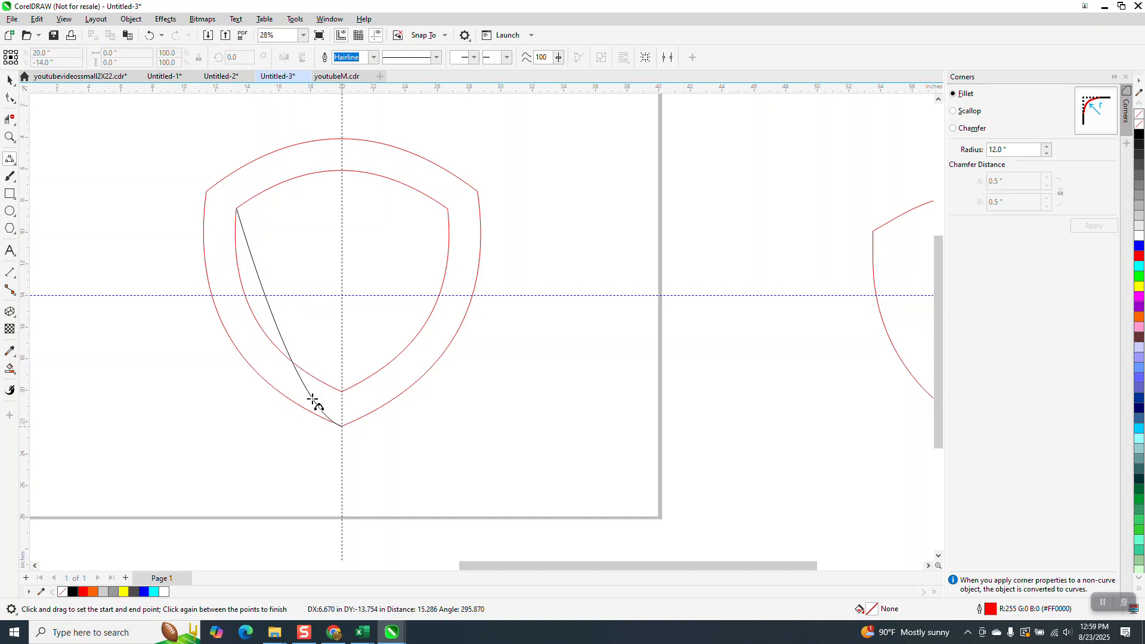
click(254, 334)
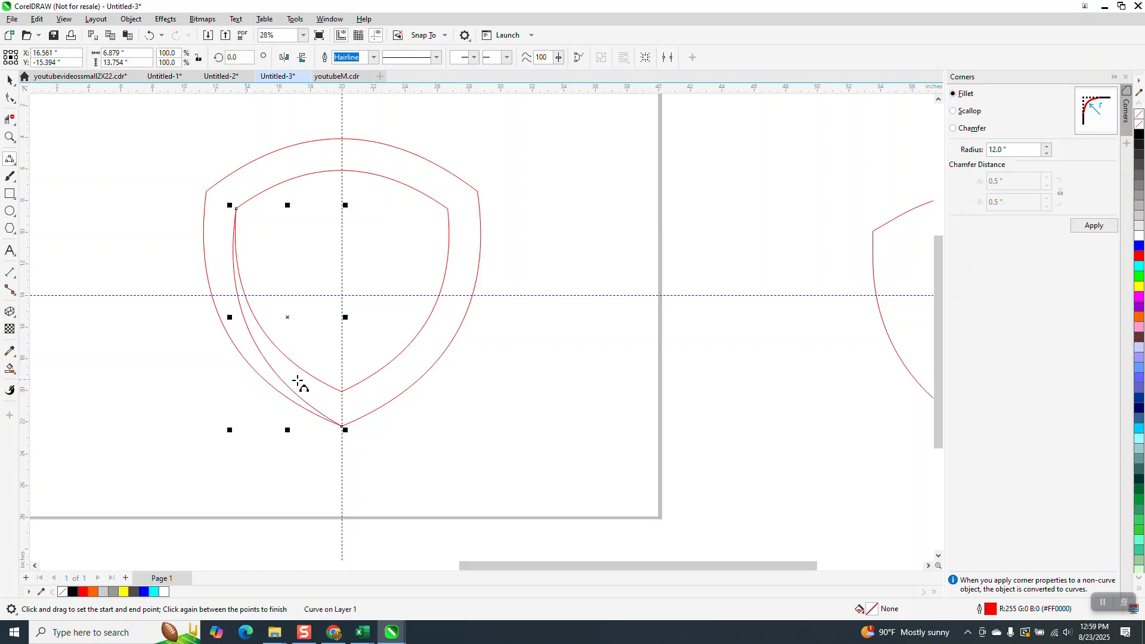
- Try making a copy of the curve rotated 120 degrees, and remove the copy
click(10, 79)
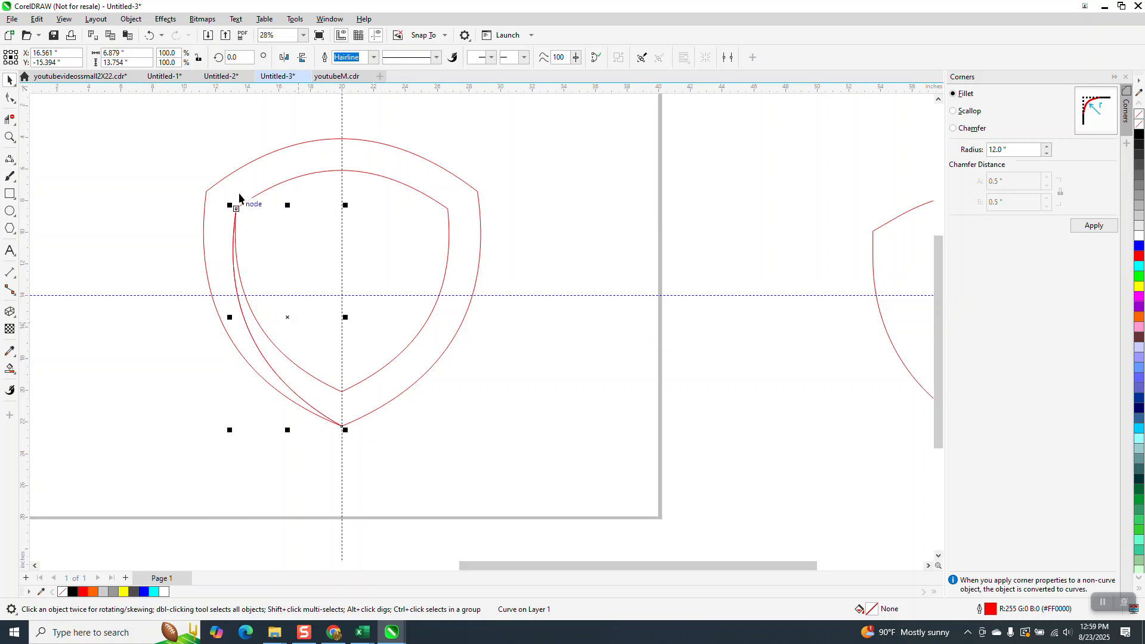
click(239, 56)
text(120)
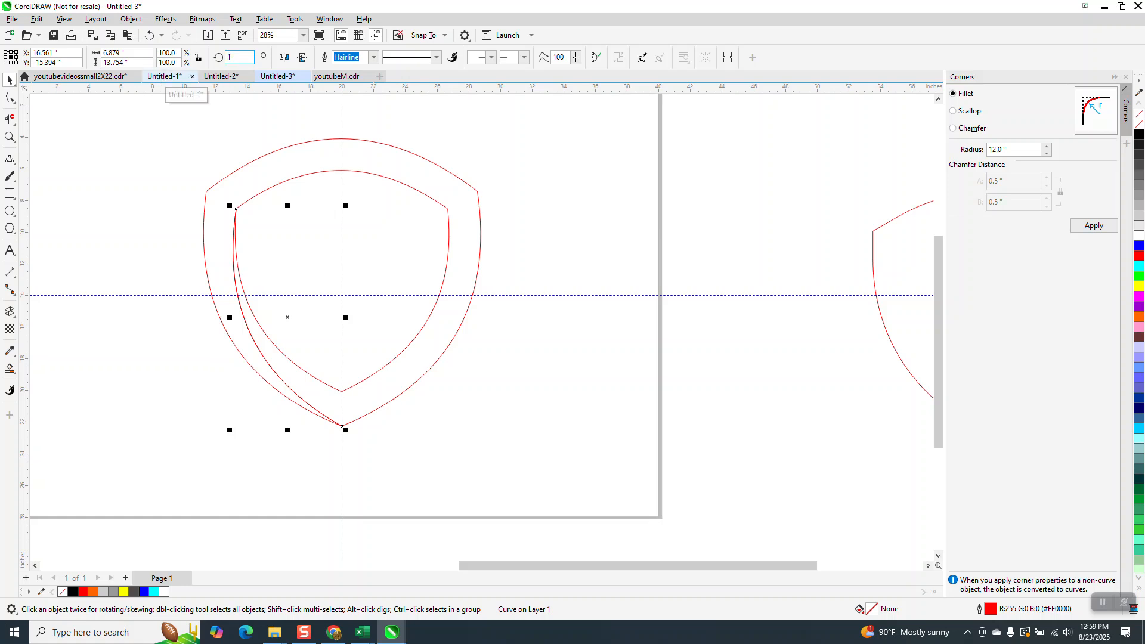
key(Return)
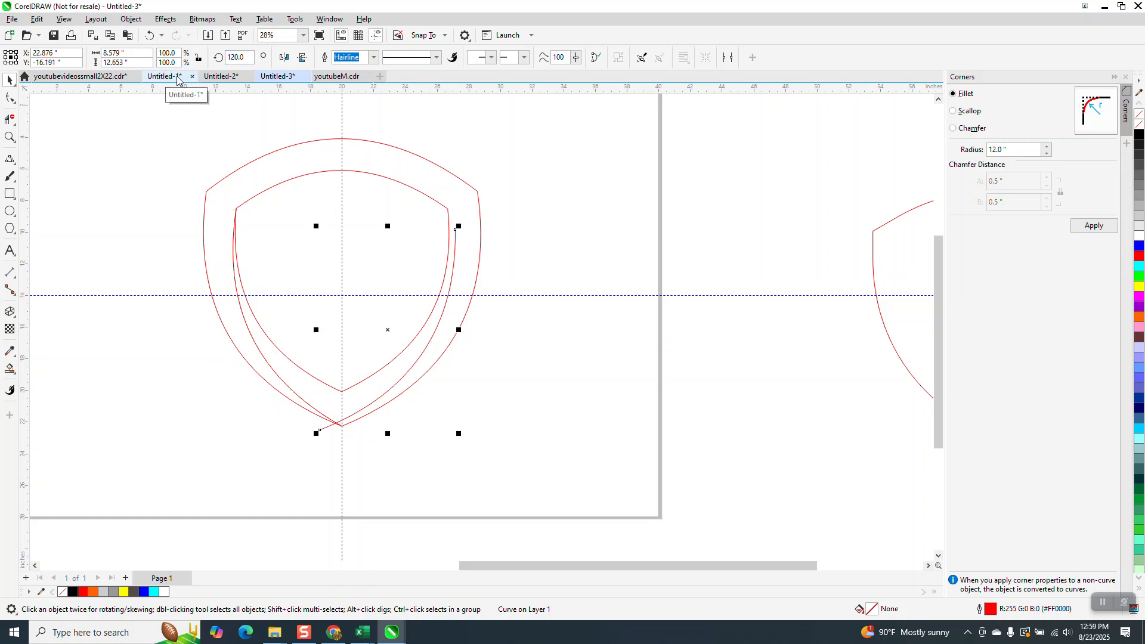
key(Delete)
- Try rotating a copy of the curve 120 degrees around the page center, and undo it
click(245, 321)
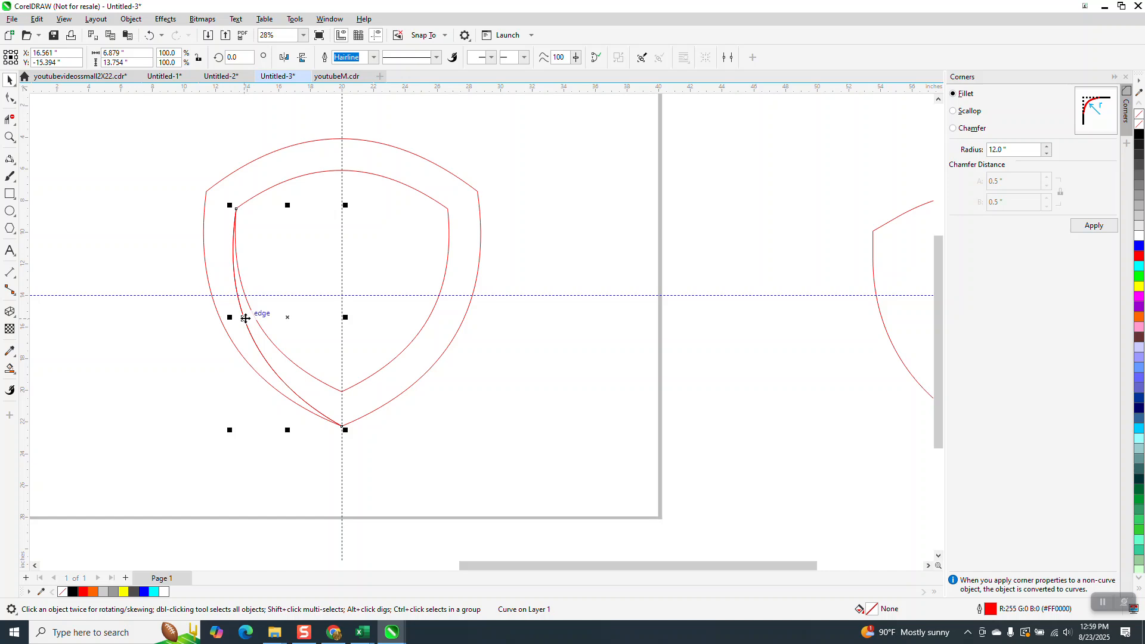
click(257, 320)
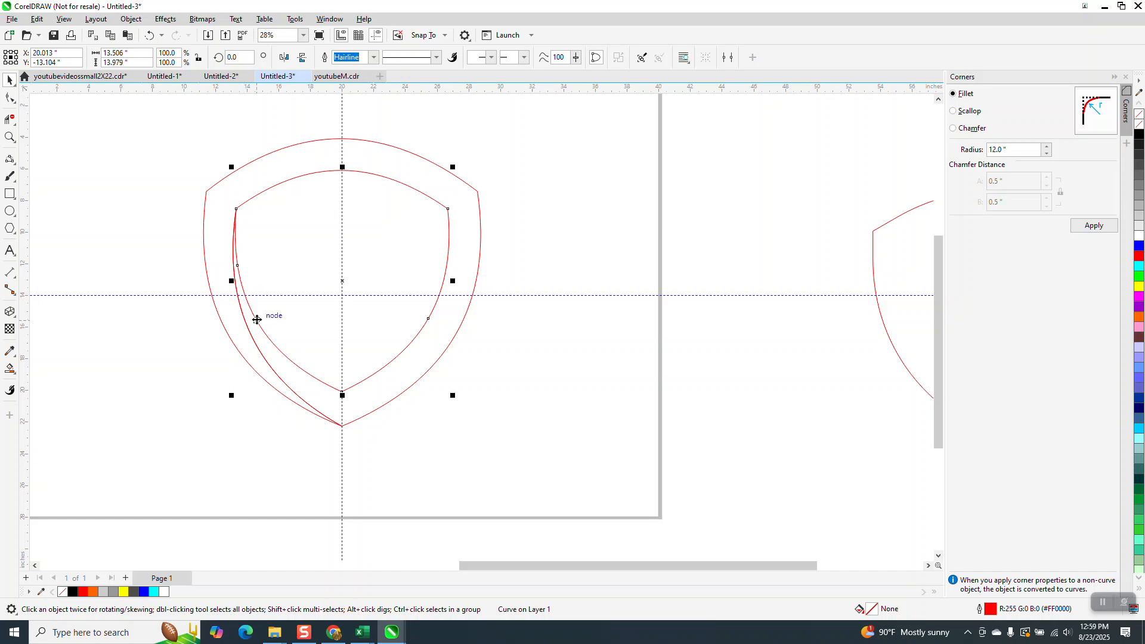
click(256, 346)
click(256, 344)
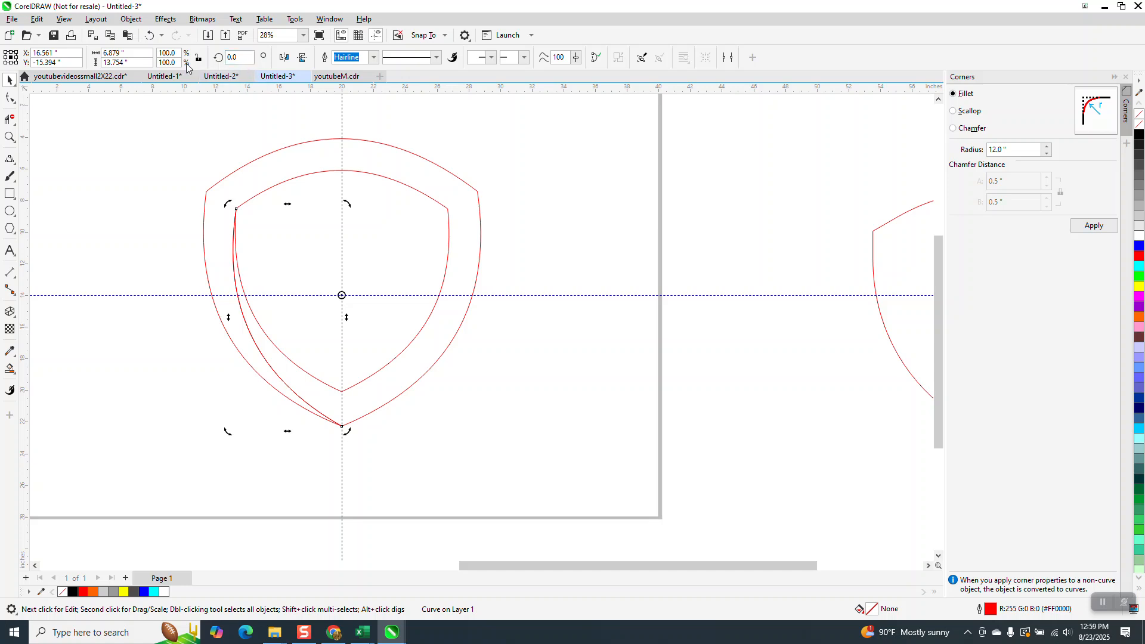
click(232, 57)
text(120)
key(Return)
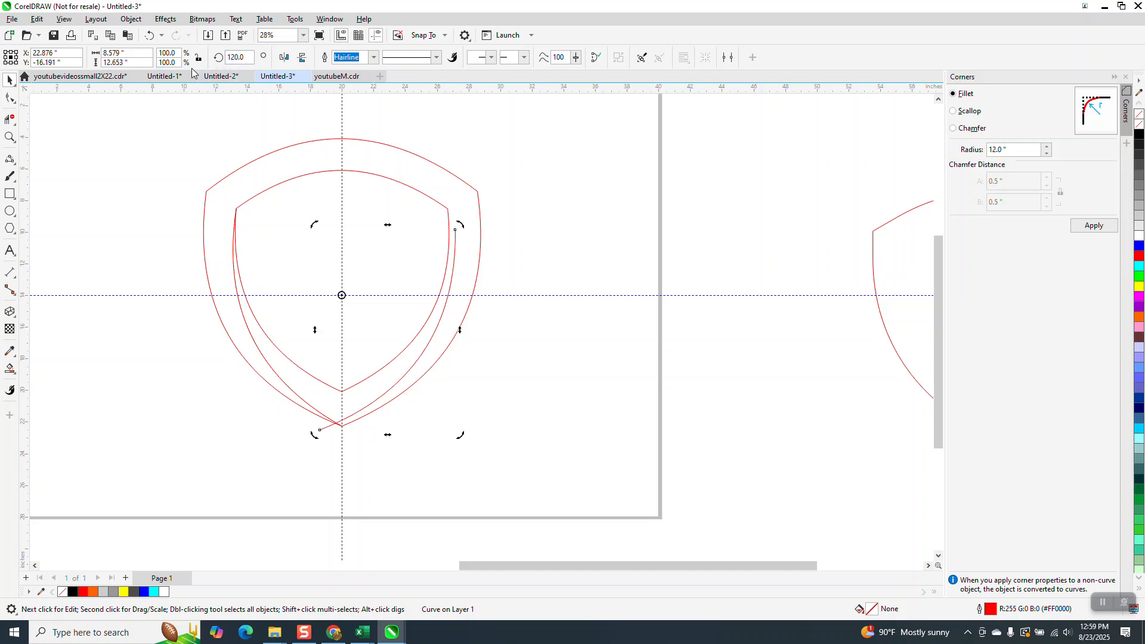
click(172, 197)
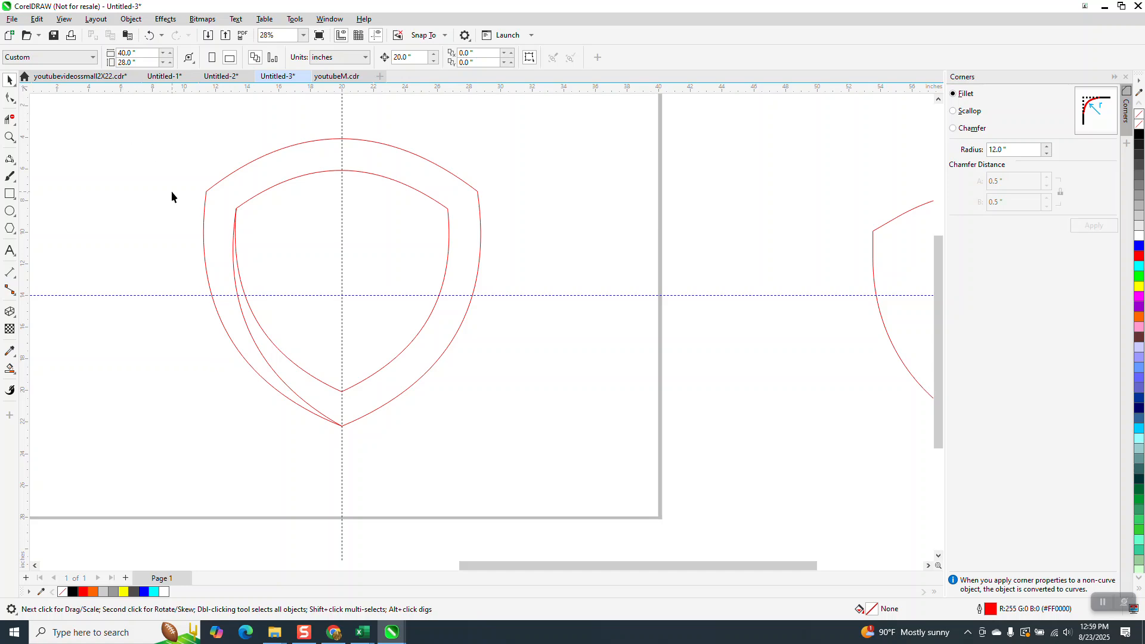
- Try rotating the inner shield outline, and undo the change
click(239, 310)
click(371, 173)
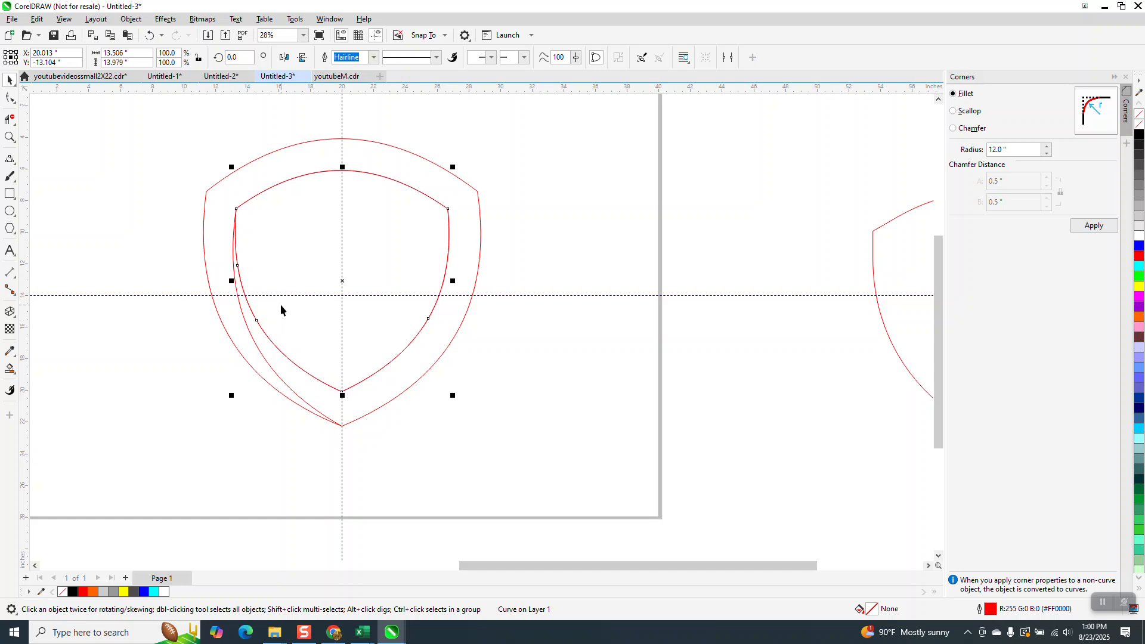
click(343, 283)
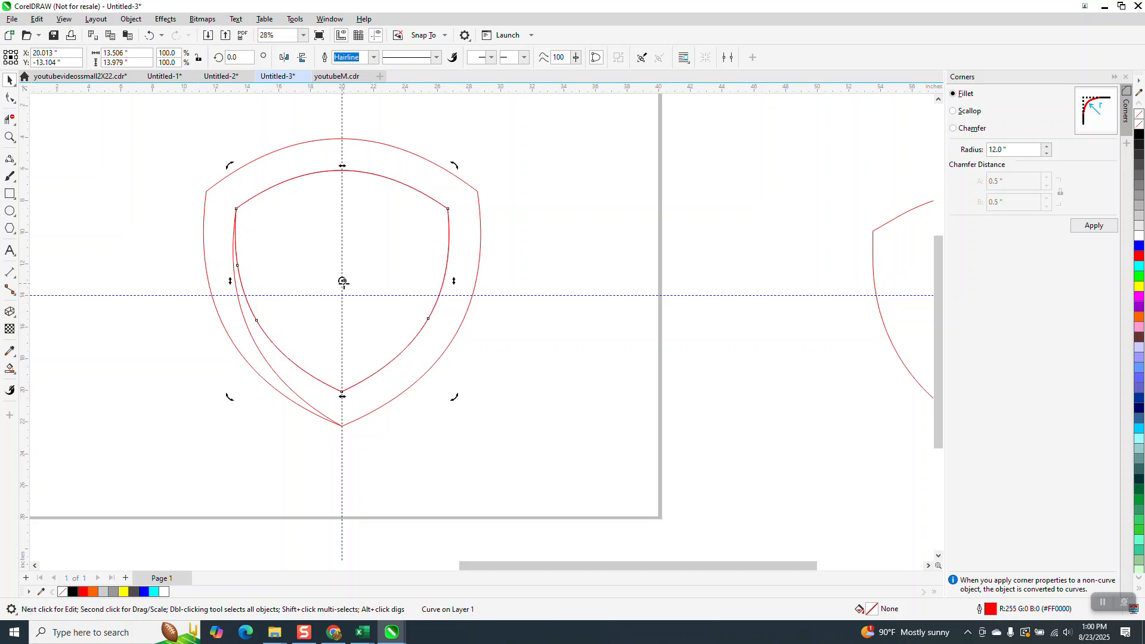
drag(232, 164, 281, 314)
click(149, 36)
click(95, 352)
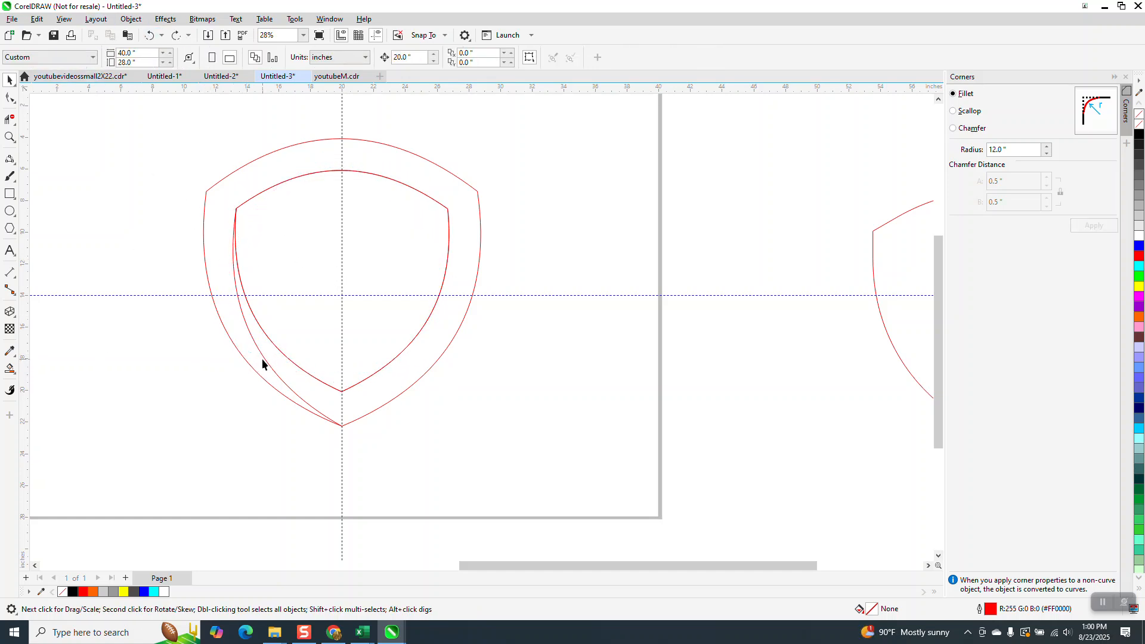
- Place a copy of the 3-point curve rotated 120 degrees around the page center
click(262, 361)
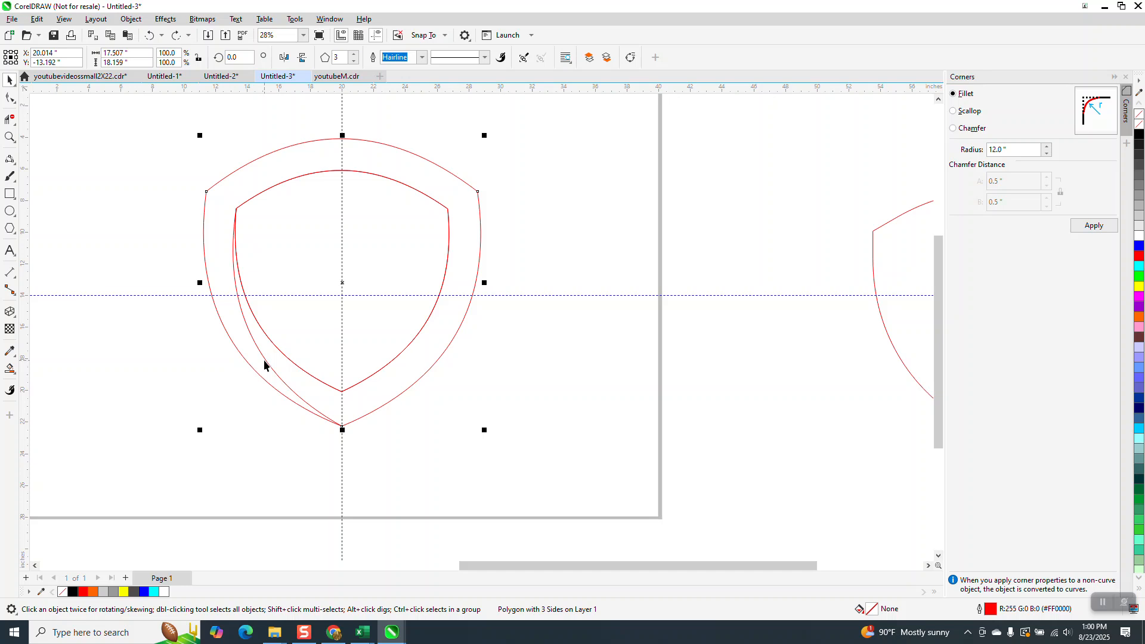
click(264, 362)
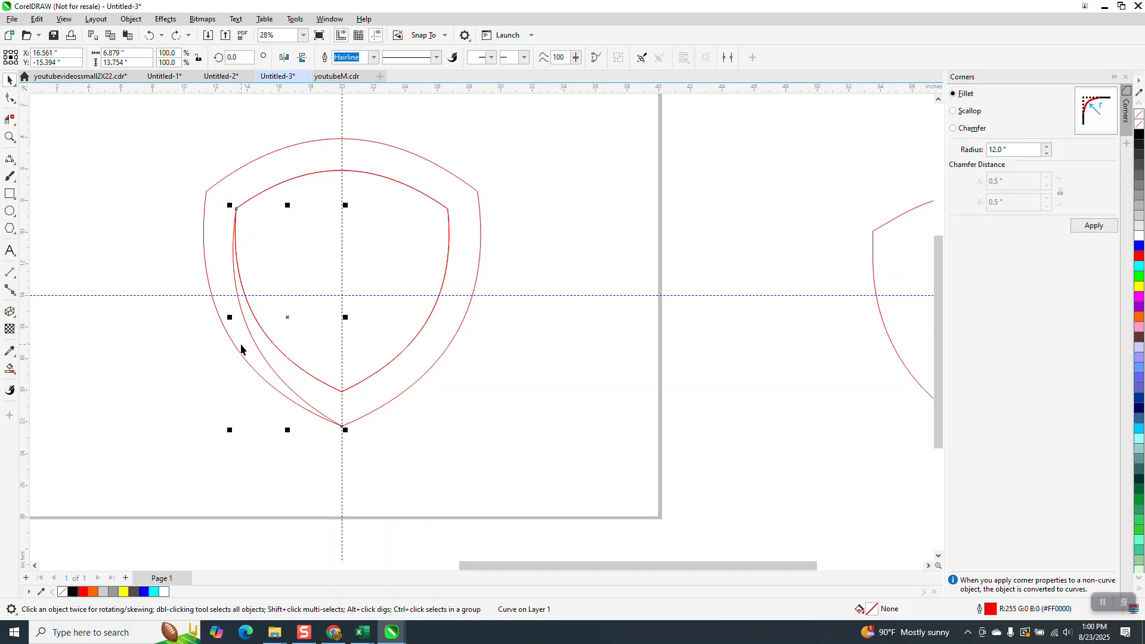
drag(288, 319, 191, 353)
click(150, 35)
text(120)
key(Return)
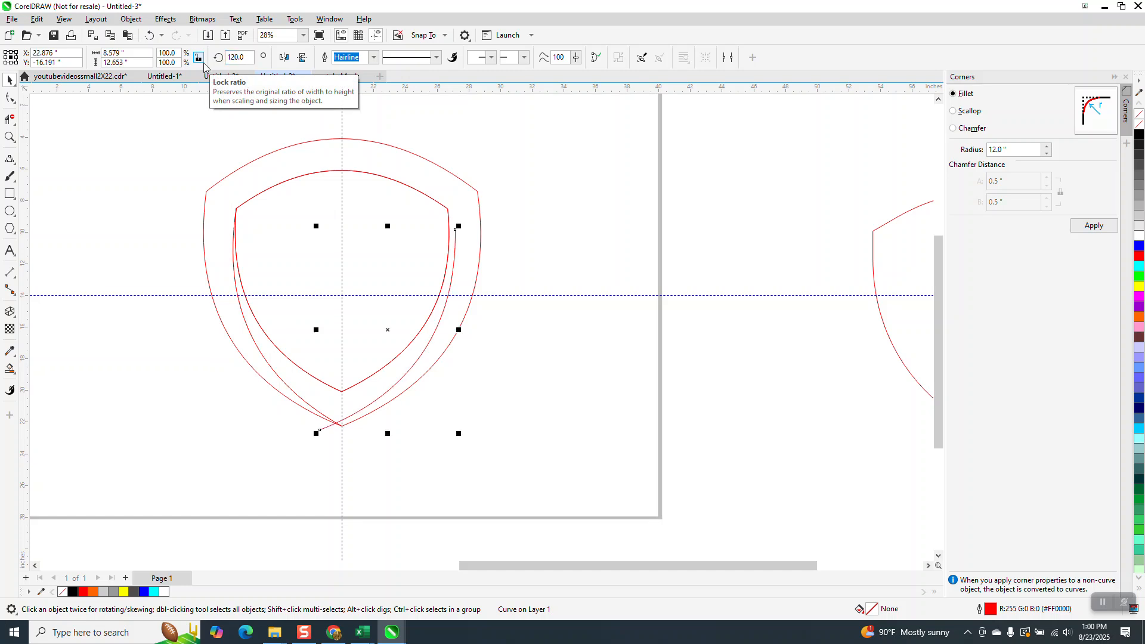
- Try moving the rotated curve copy toward the outer shield's lower point, and delete the copy
click(514, 274)
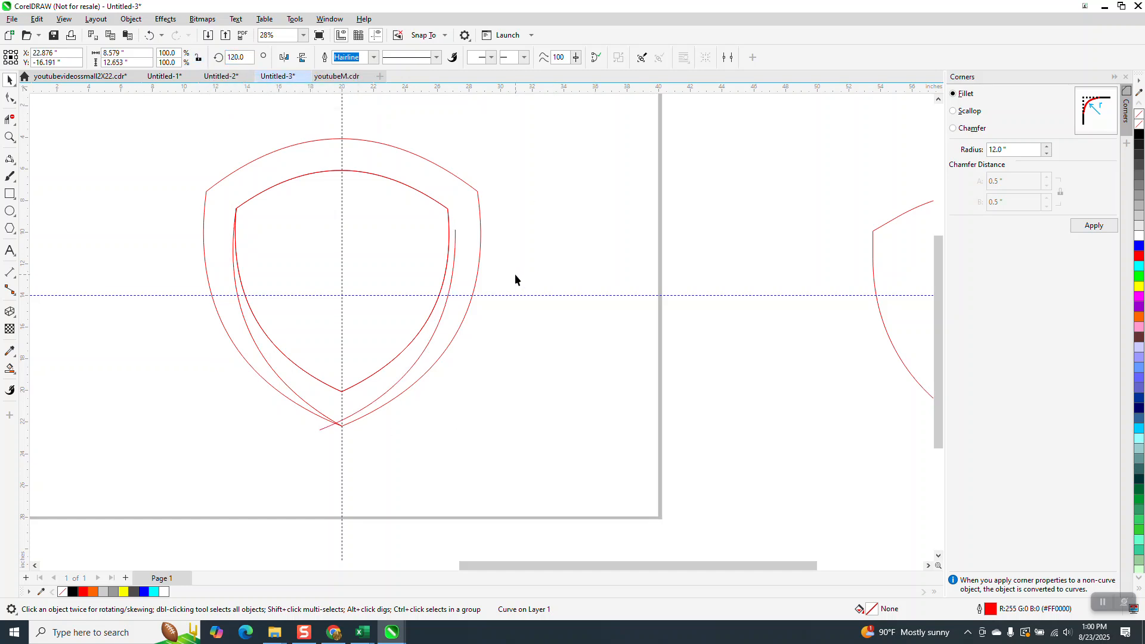
click(322, 429)
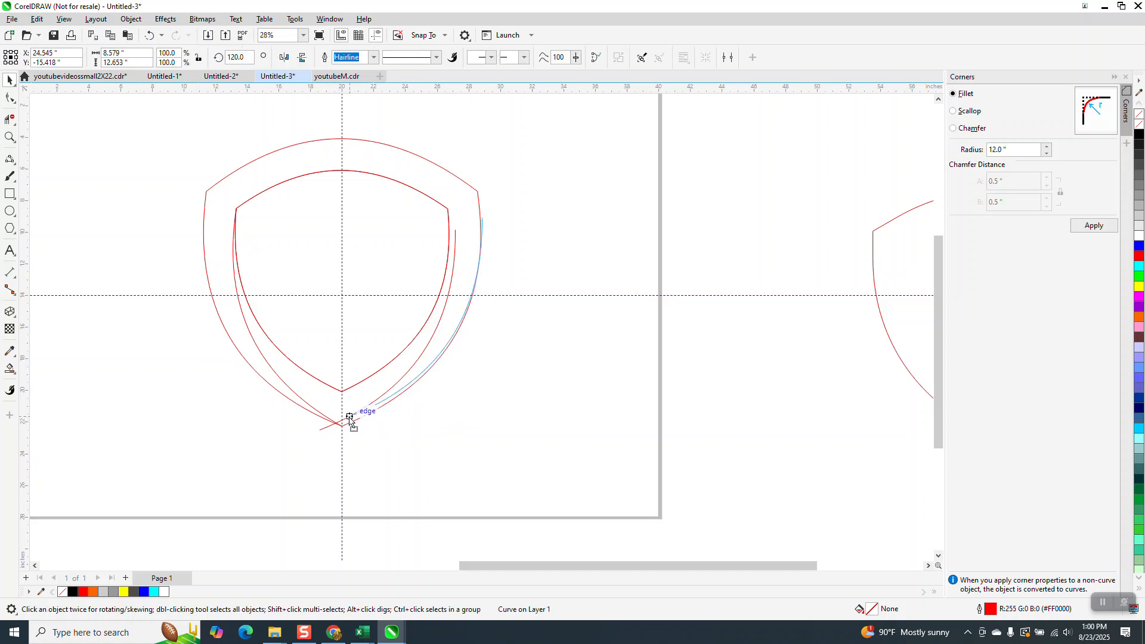
drag(351, 403, 357, 441)
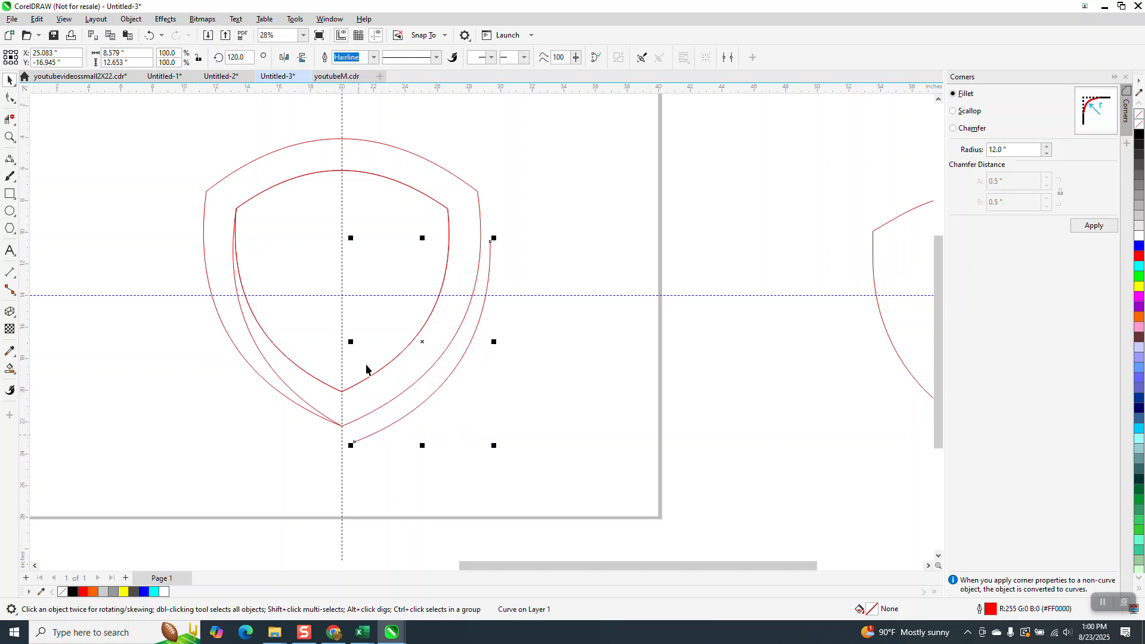
key(Delete)
- Try placing a rotated copy of the original 3-point curve at a 240-degree angle of rotation
click(241, 323)
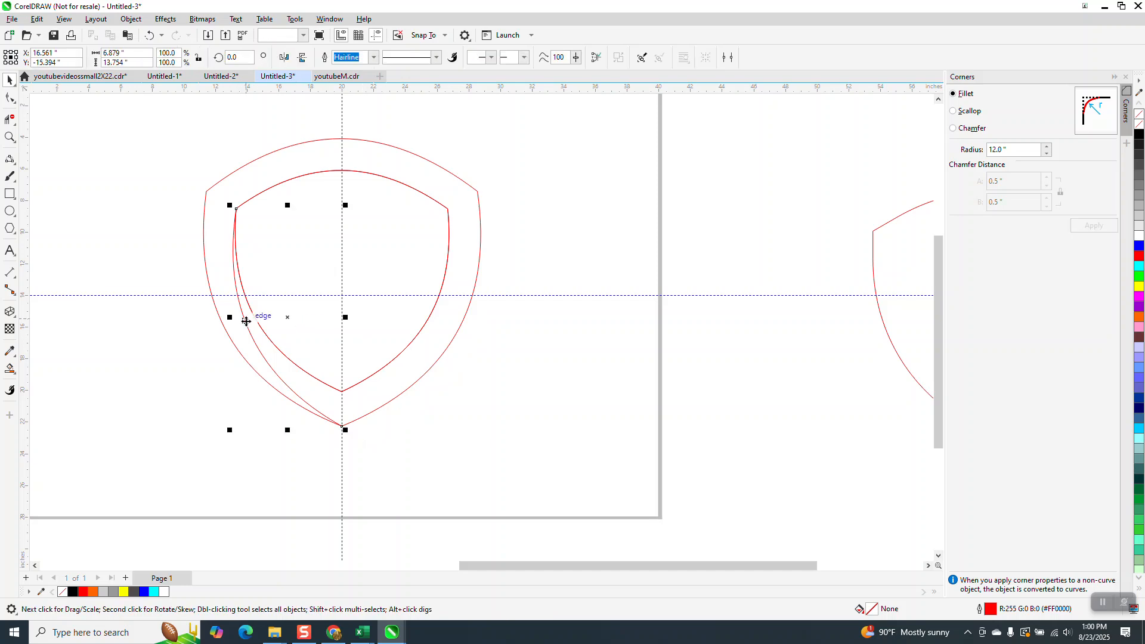
click(244, 322)
click(186, 379)
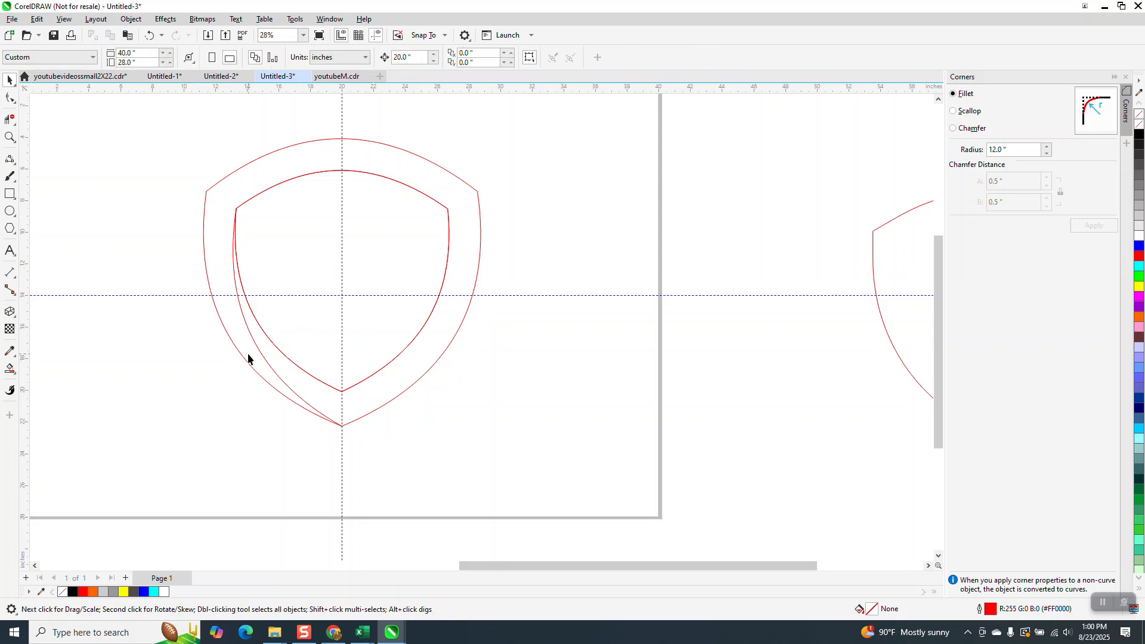
click(255, 349)
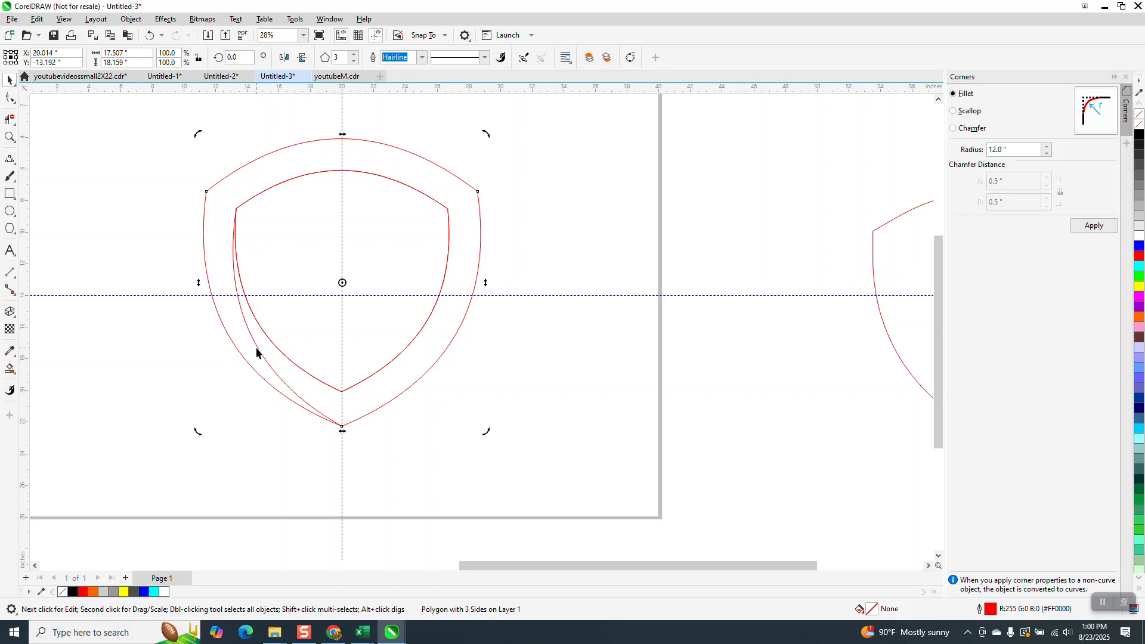
click(254, 344)
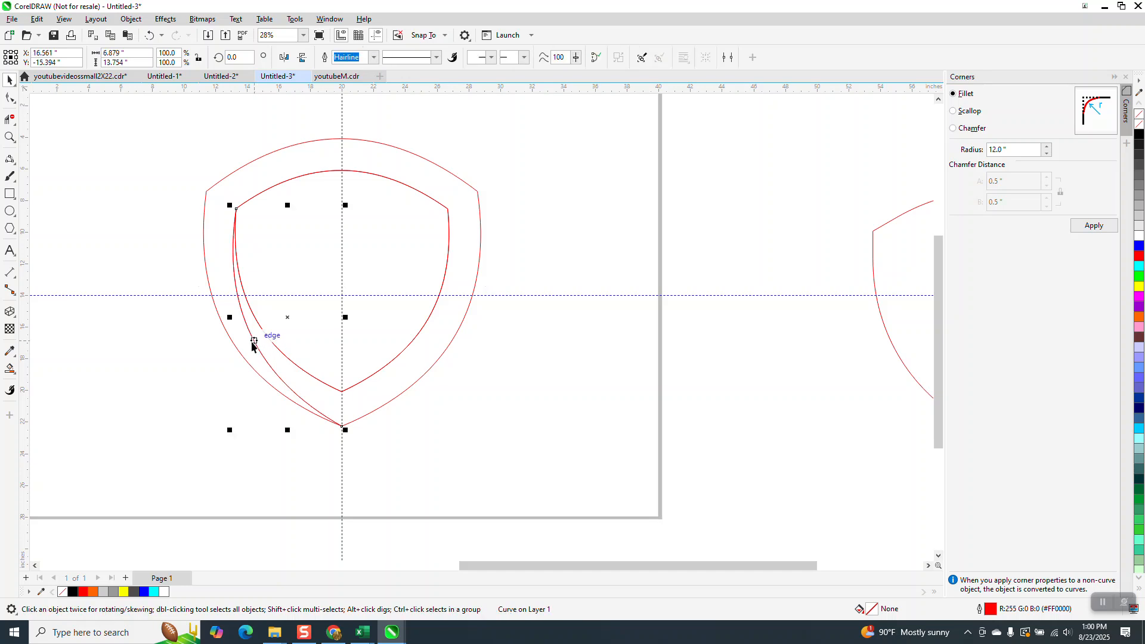
click(235, 57)
text(-12)
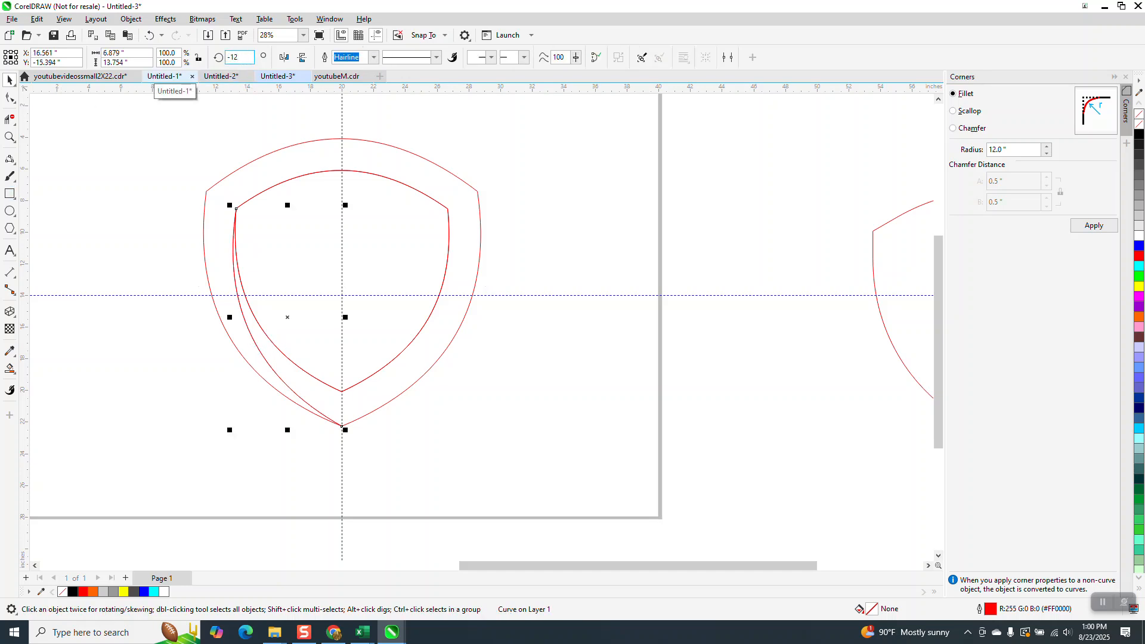
key(Return)
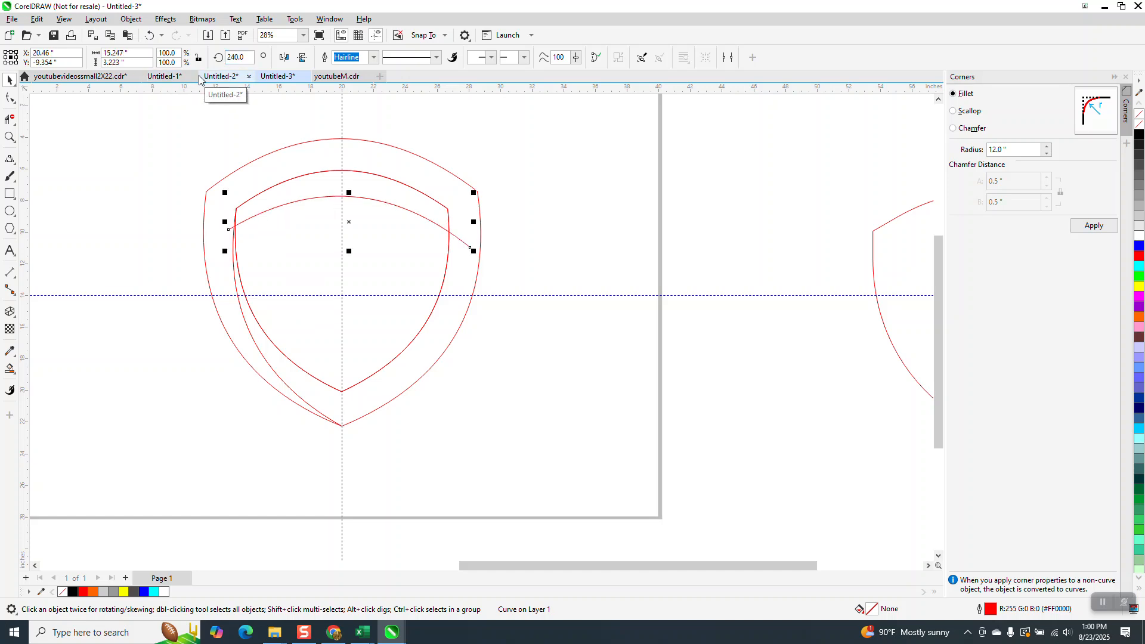
- Delete both shield outlines and all the curves drawn on the page
key(Escape)
scroll(251, 198, down, 1)
drag(172, 128, 539, 442)
key(Delete)
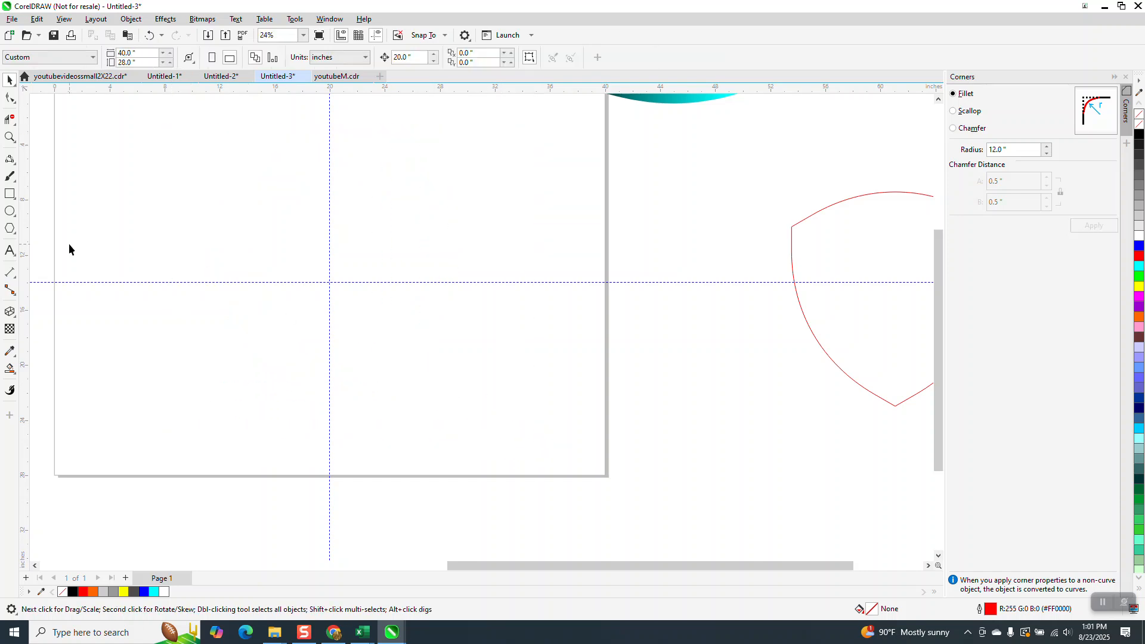
- Draw a six-sided polygon about 14 by 16 inches and center it on the page
click(12, 232)
drag(407, 176, 296, 396)
key(p)
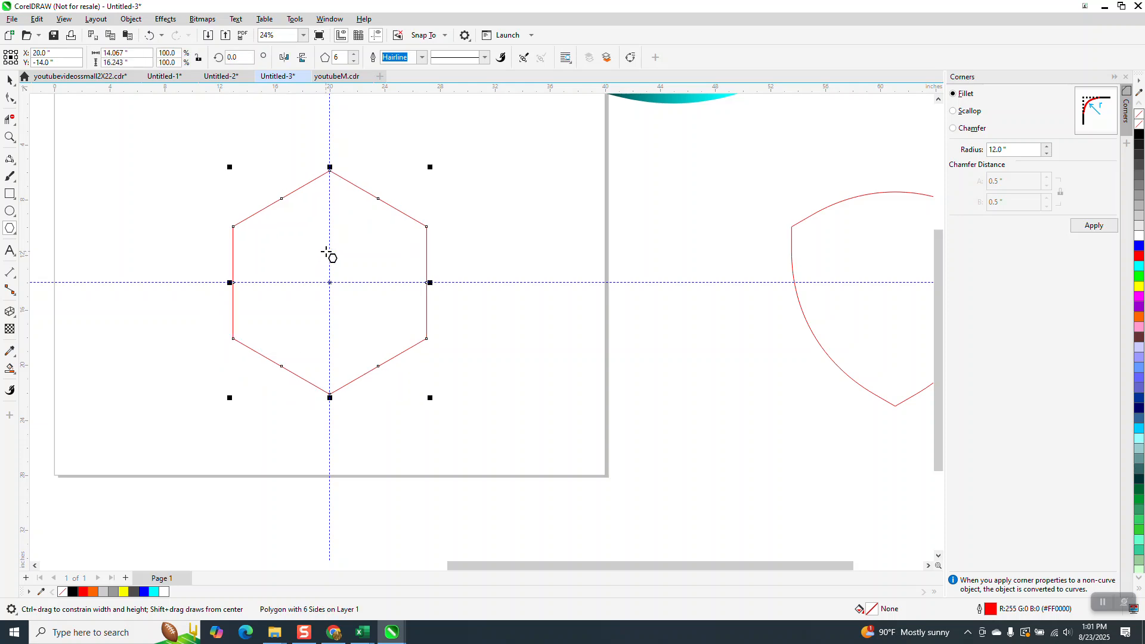
- Reduce the polygon to 3 sides and bow its straight edges outward evenly into a curved triangle
click(354, 62)
click(354, 62)
click(354, 62)
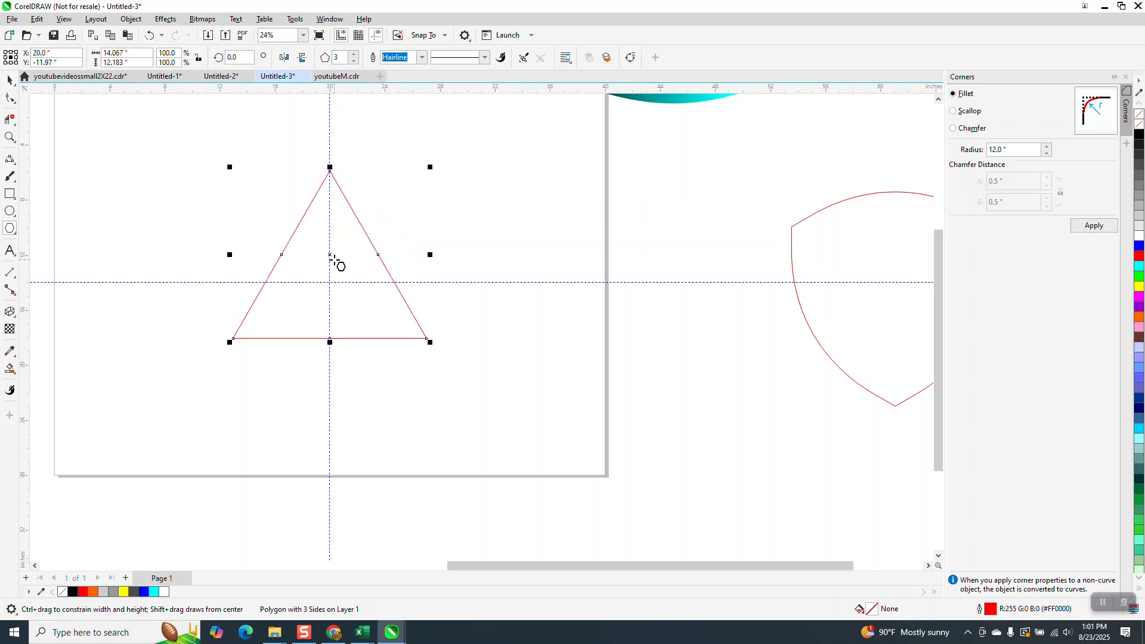
click(10, 99)
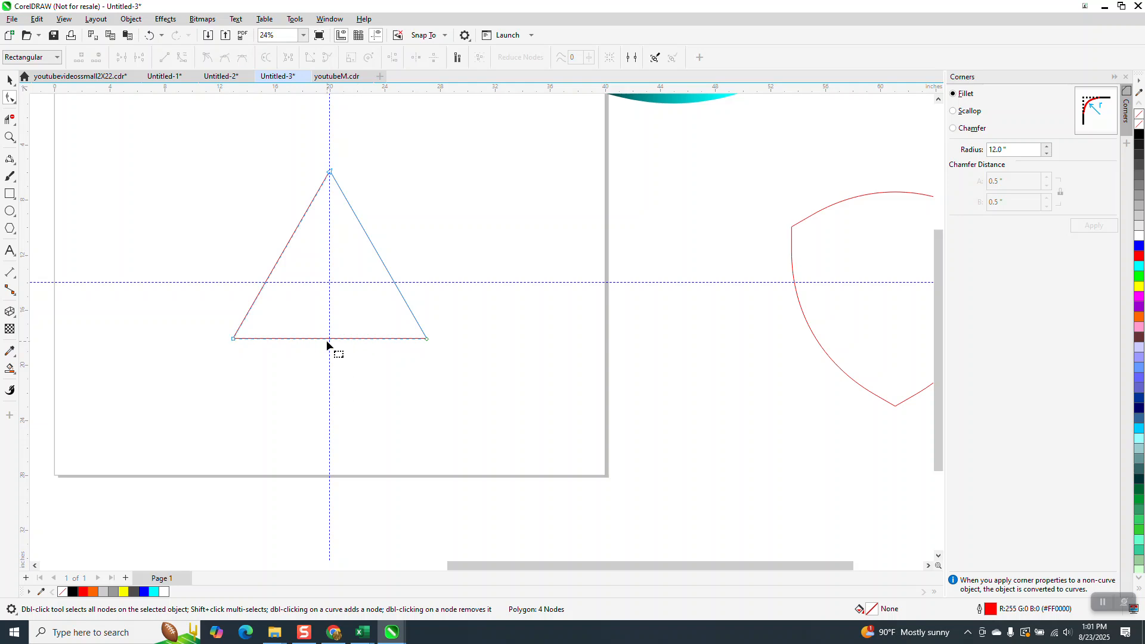
drag(329, 338, 329, 364)
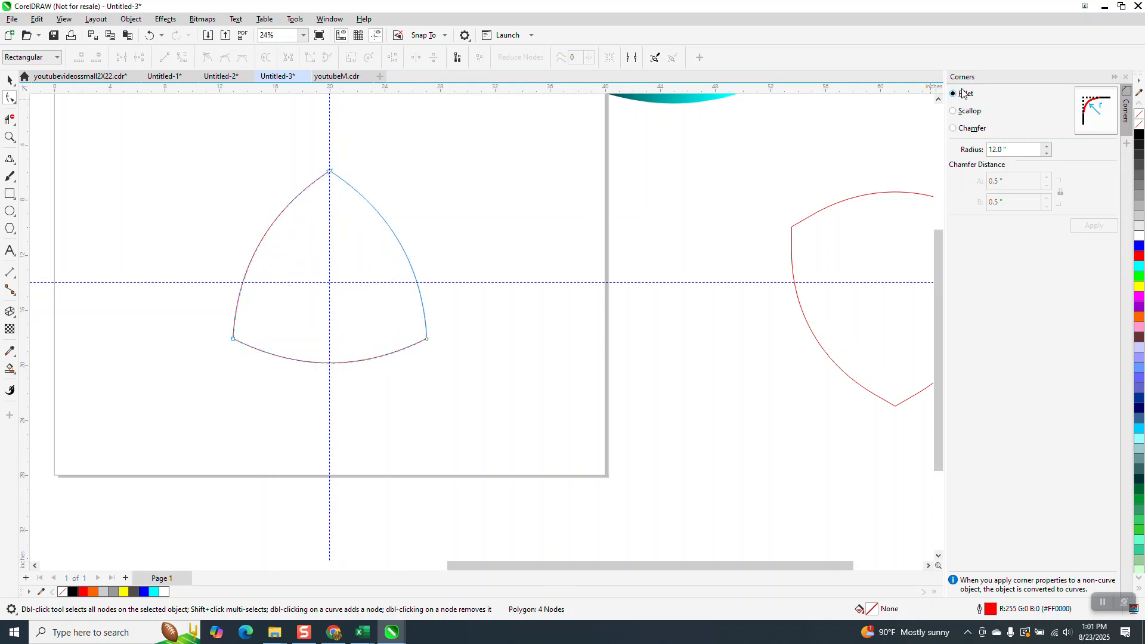
- Apply a 1-step inside contour with a 2-inch offset to the curved triangle
click(167, 20)
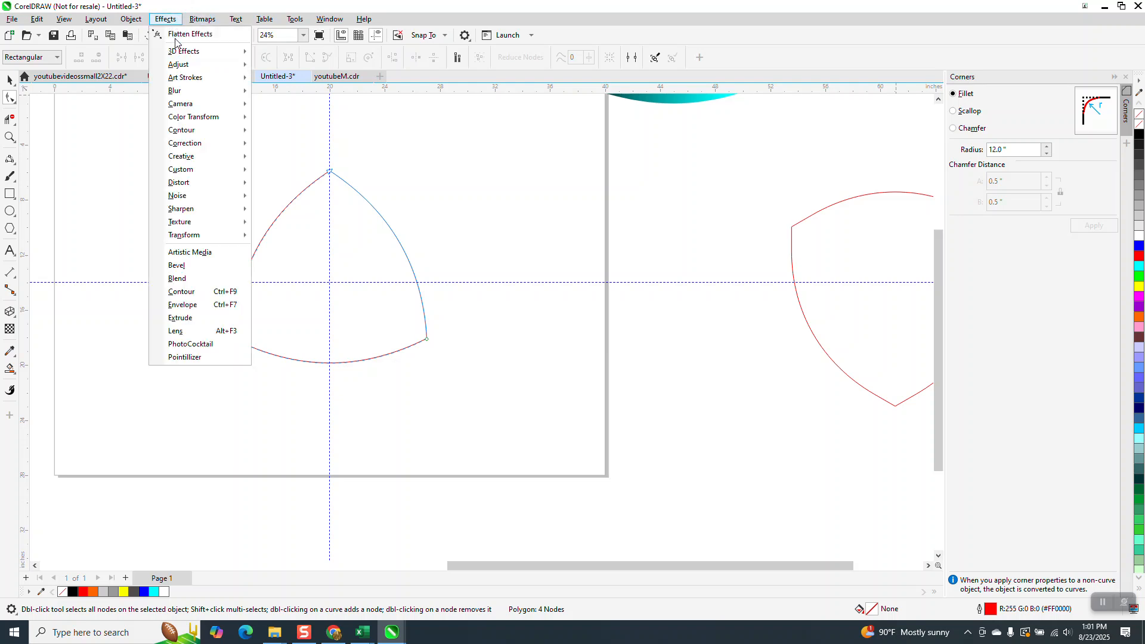
click(186, 292)
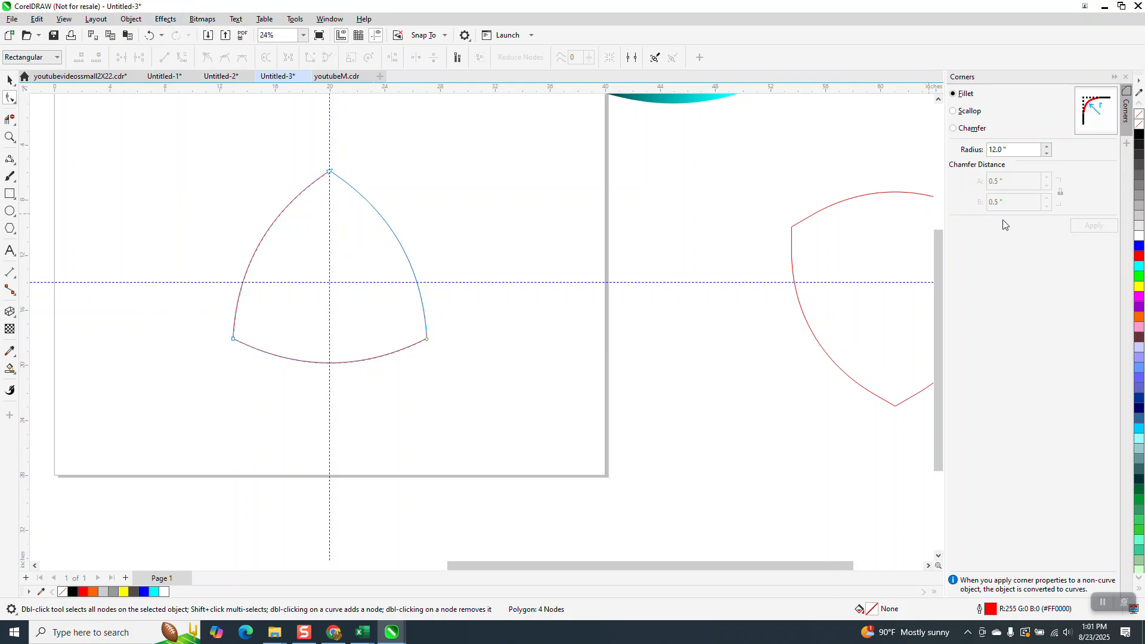
click(1034, 404)
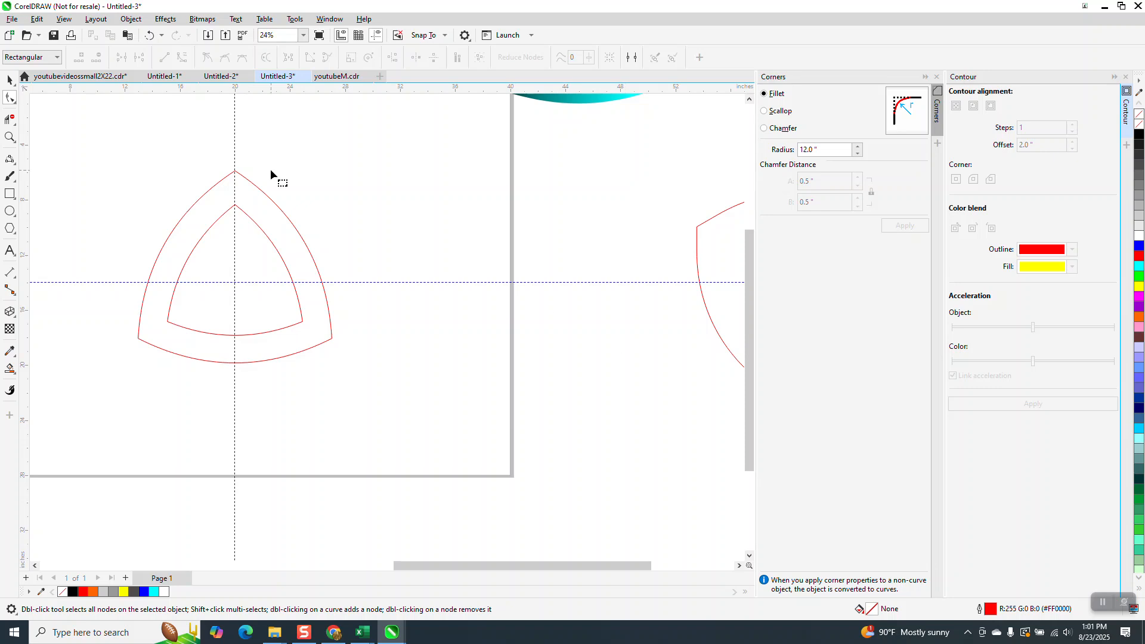
- Break the contour apart so the inner and outer curved triangles are separate objects
click(130, 19)
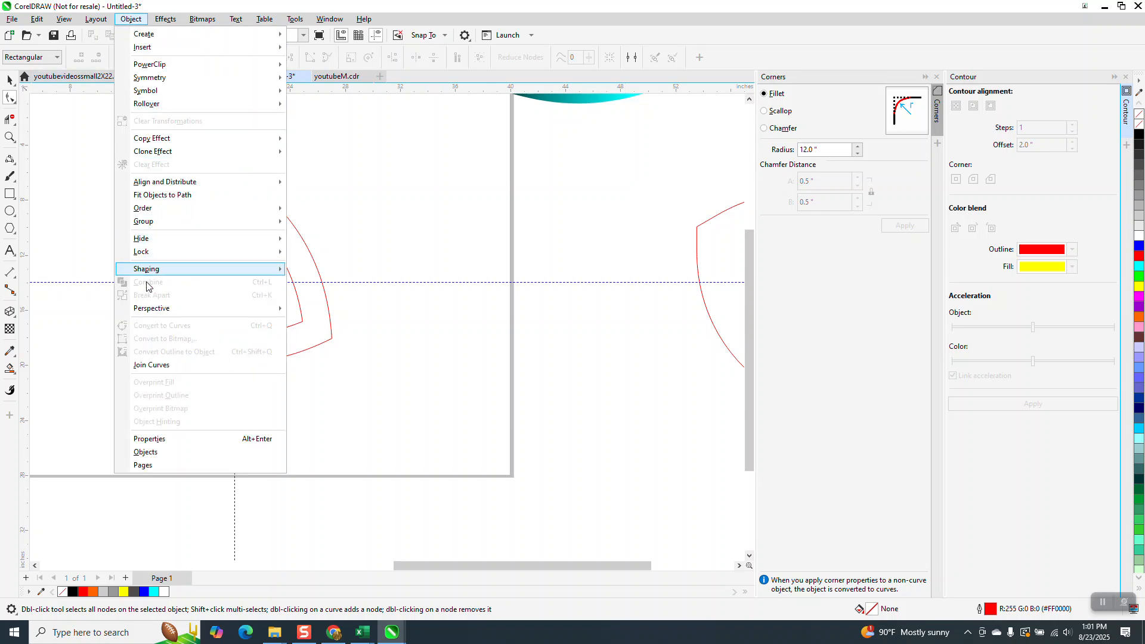
click(79, 147)
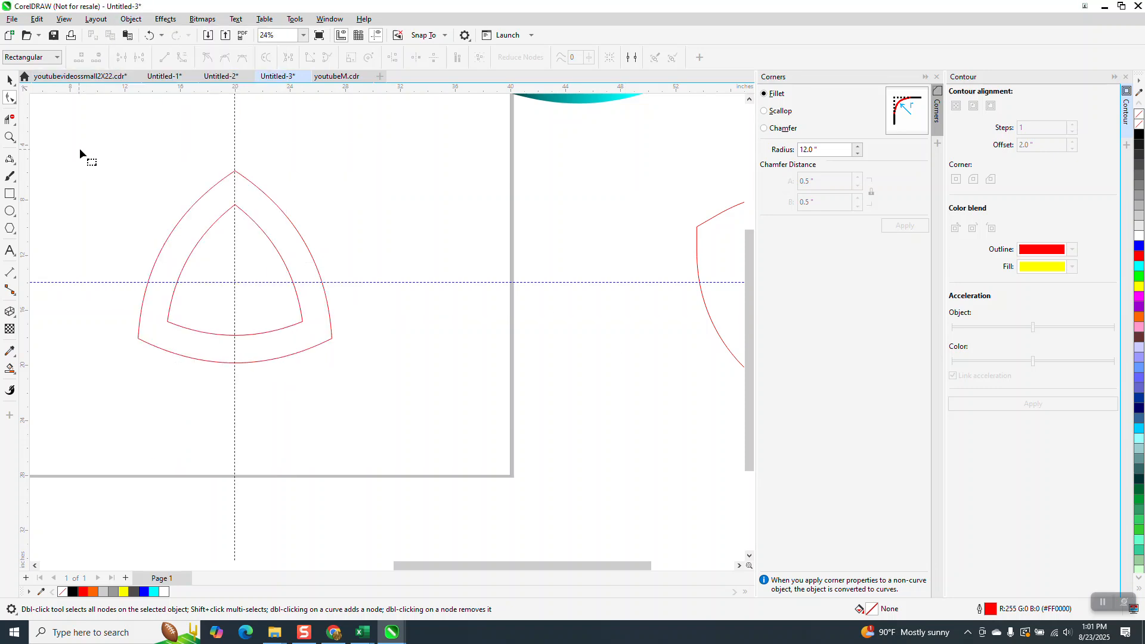
click(10, 80)
drag(108, 159, 431, 401)
click(131, 19)
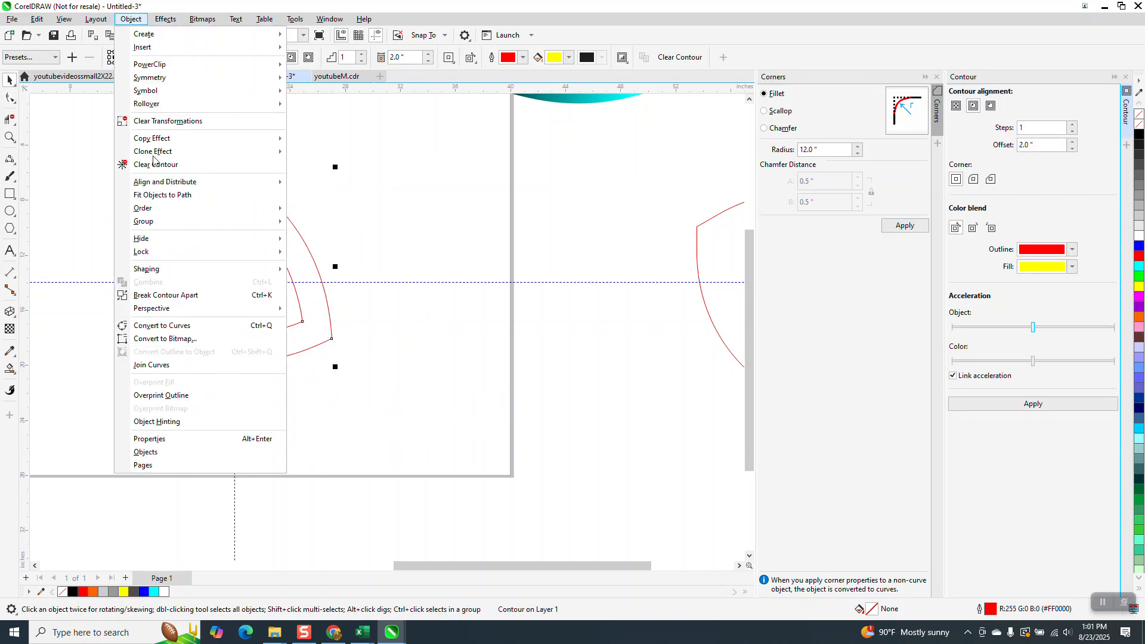
click(161, 294)
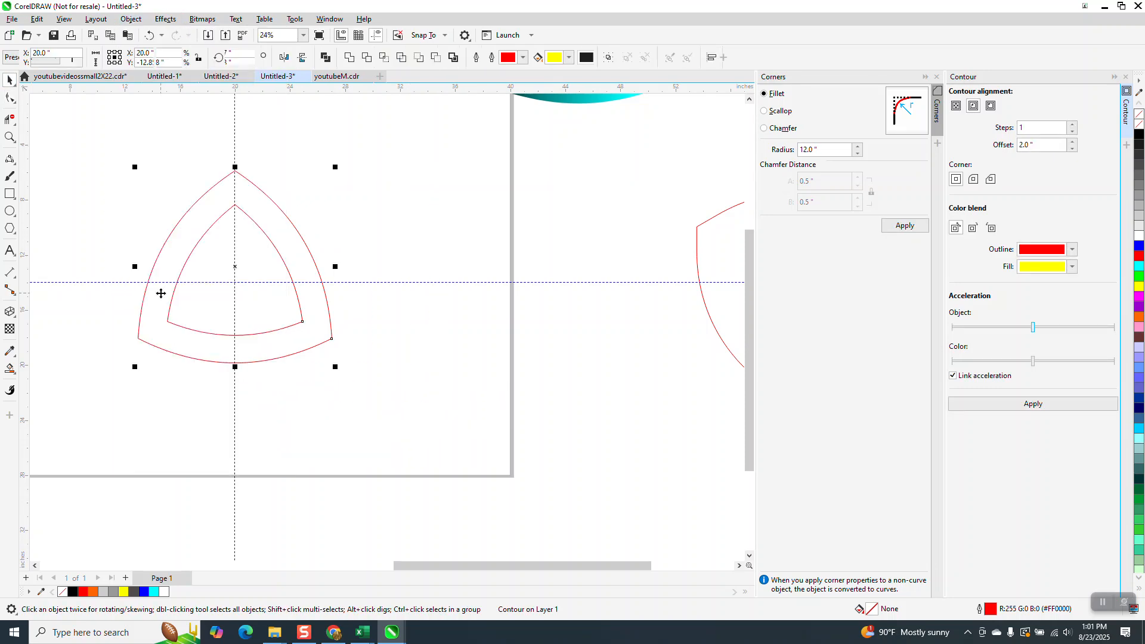
- Draw a 3-point curve from the outer triangle's top corner to the inner triangle's lower-left corner, bowed outward
click(15, 165)
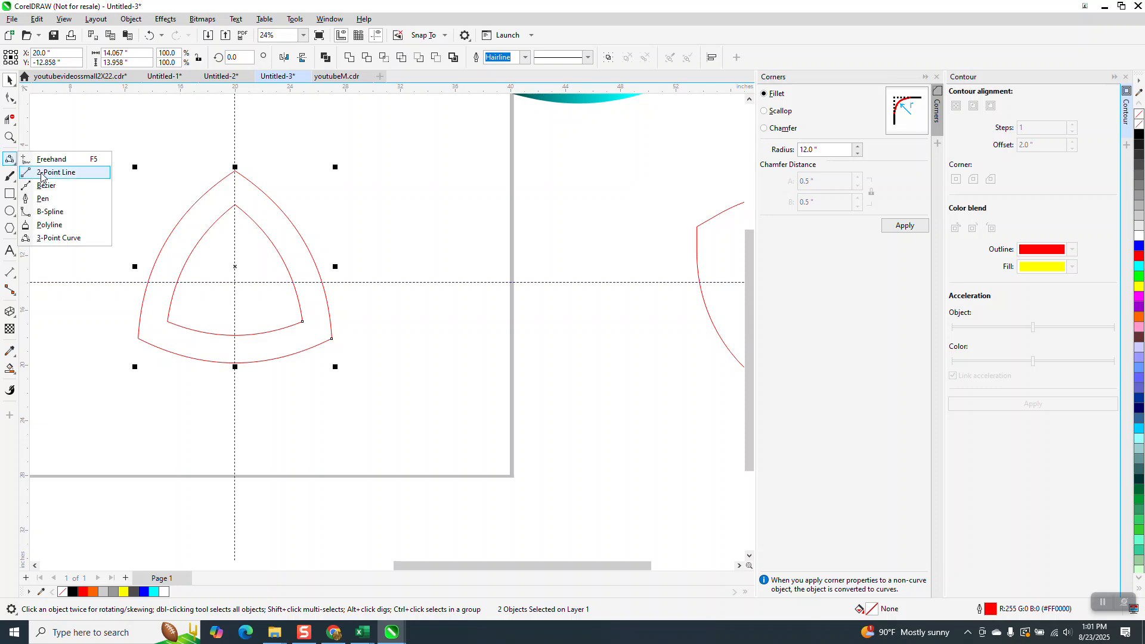
click(48, 239)
drag(233, 172, 167, 322)
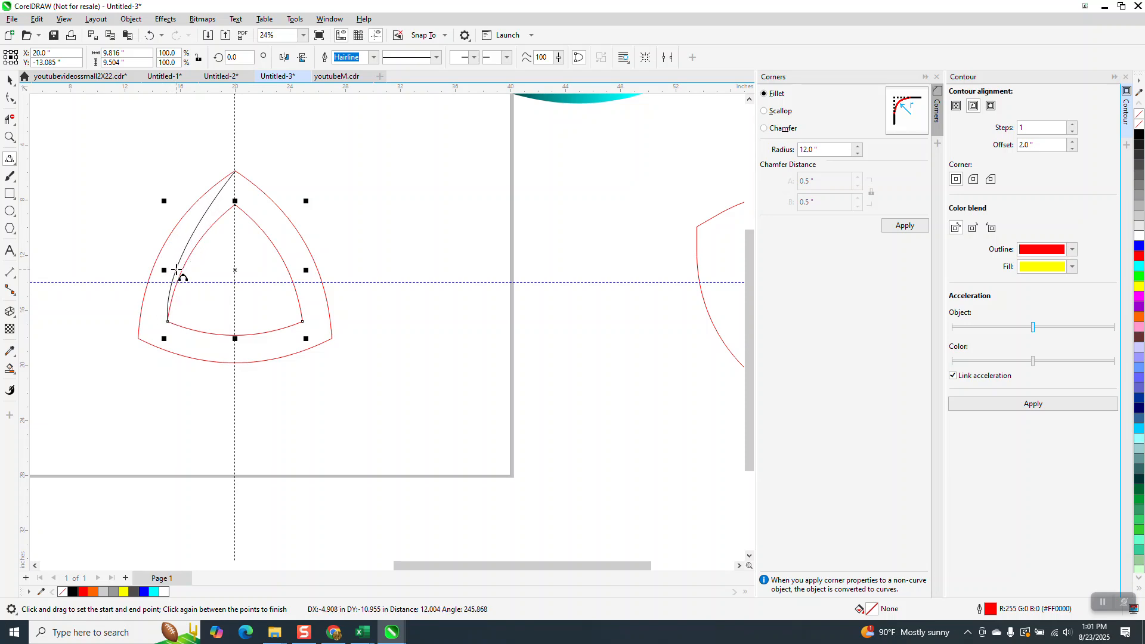
click(173, 288)
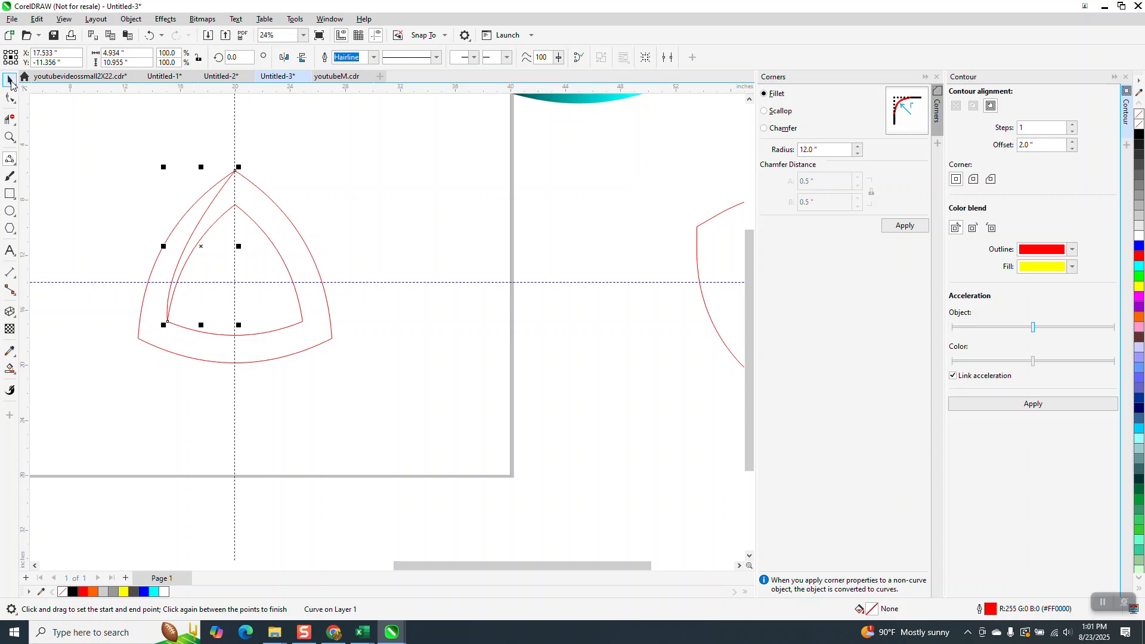
- Place two copies of the 3-point curve around the page center, rotated 120 and 240 degrees
click(10, 81)
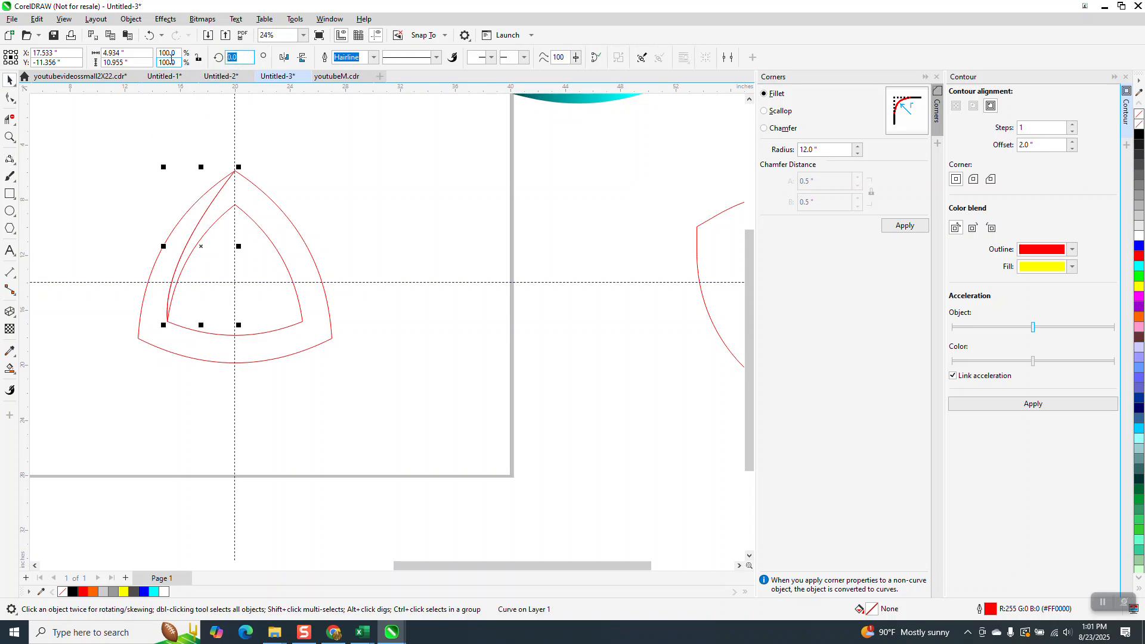
text(120)
key(Return)
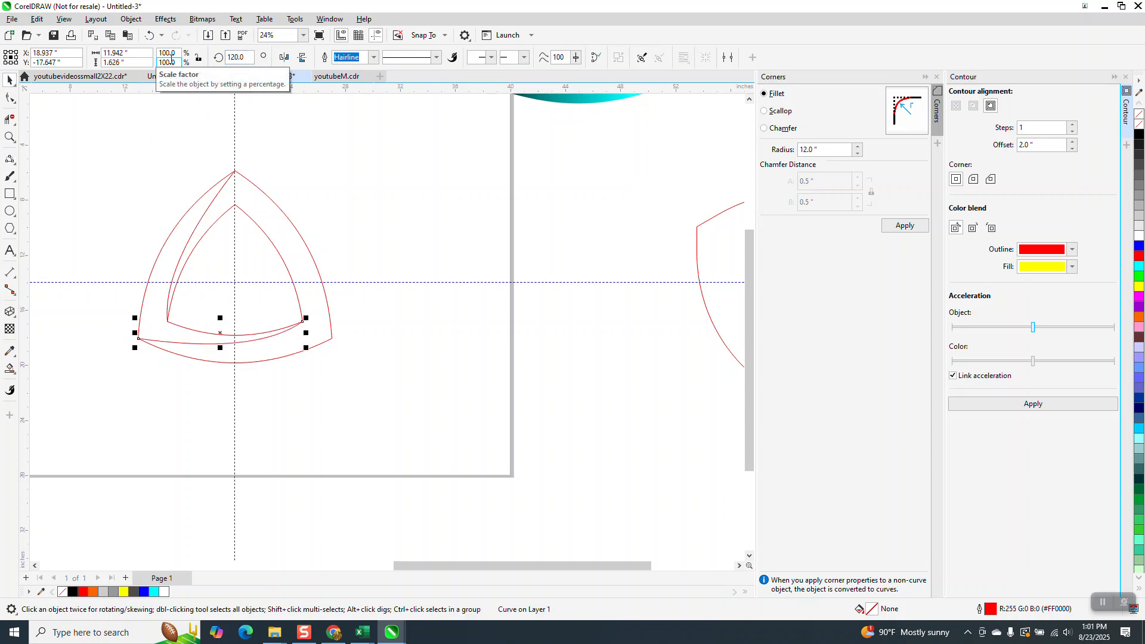
key(ctrl+r)
click(171, 59)
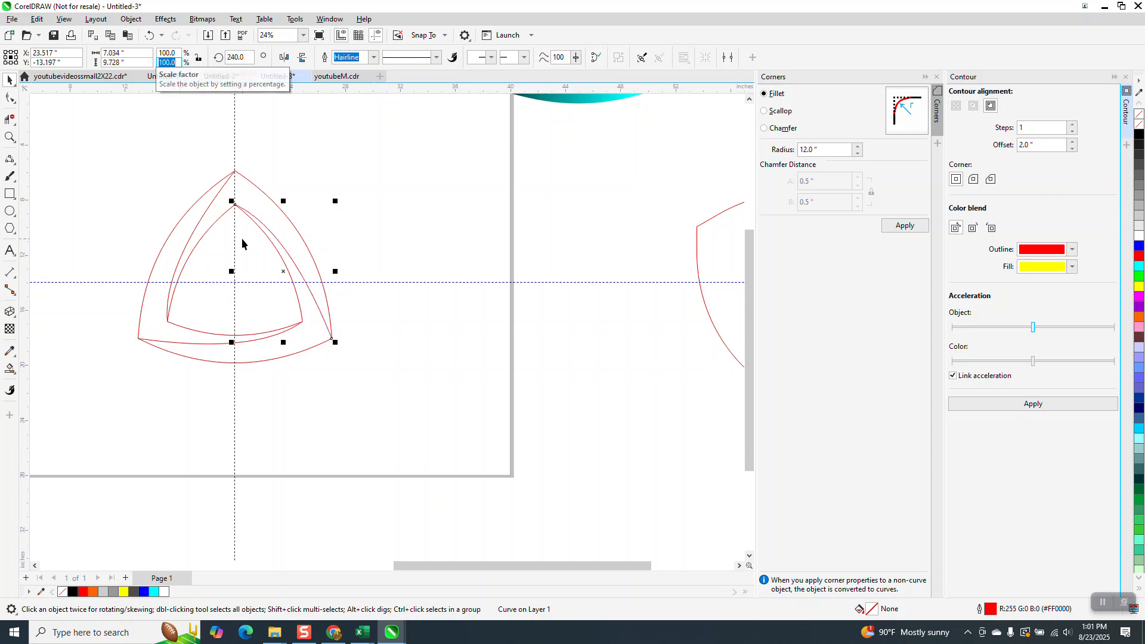
- Group both triangles with the three curves, and Smart Fill the left interlocking band in orange without an outline
scroll(316, 335, down, 1)
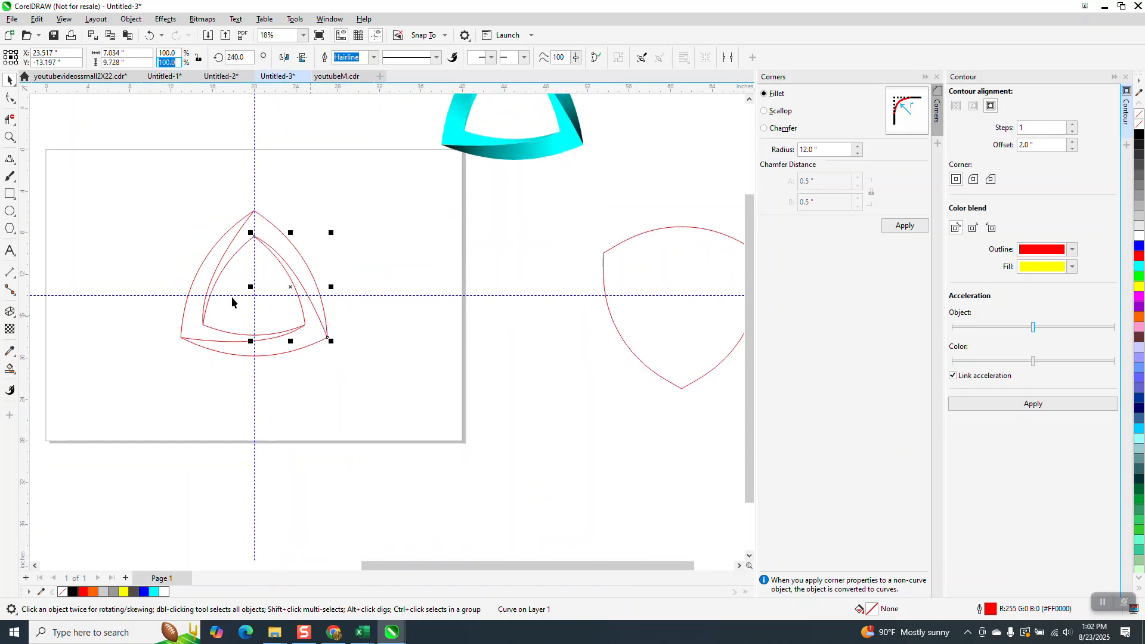
drag(148, 183, 437, 441)
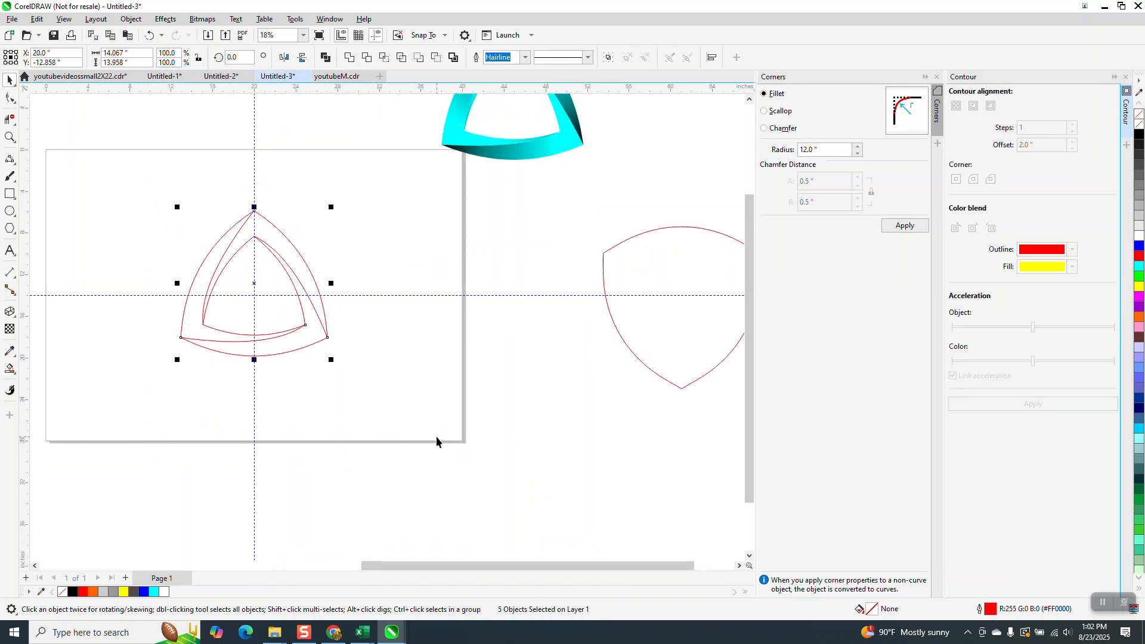
key(ctrl+g)
click(12, 367)
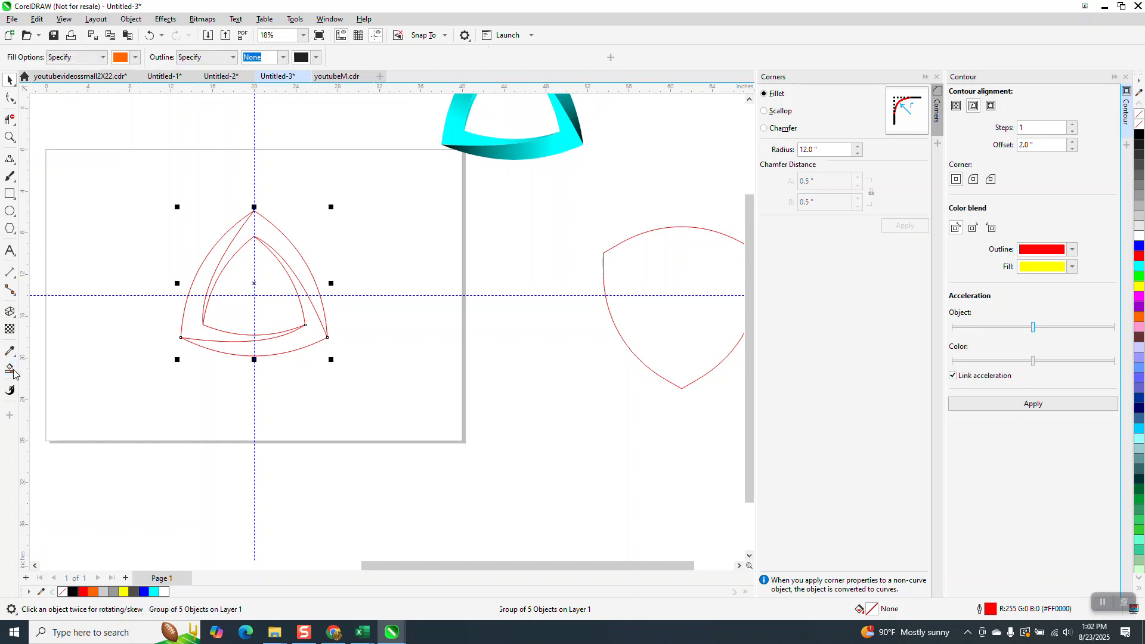
click(201, 273)
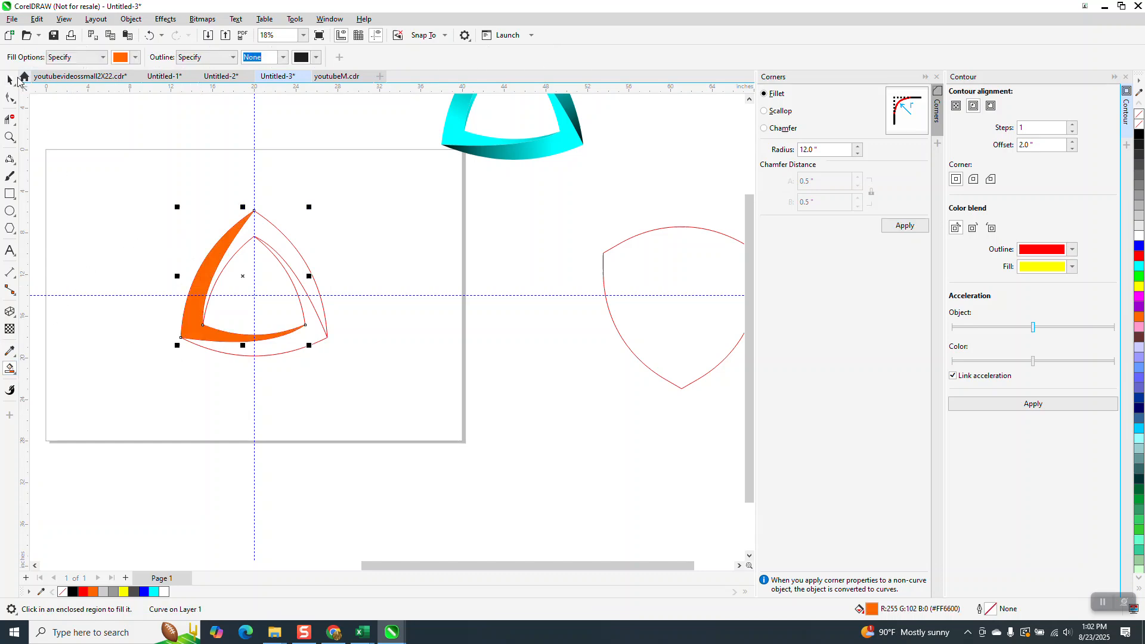
- Move the grouped outlines horizontally off the page to X 60 inches, leaving the orange band in place
key(space)
click(289, 221)
click(290, 246)
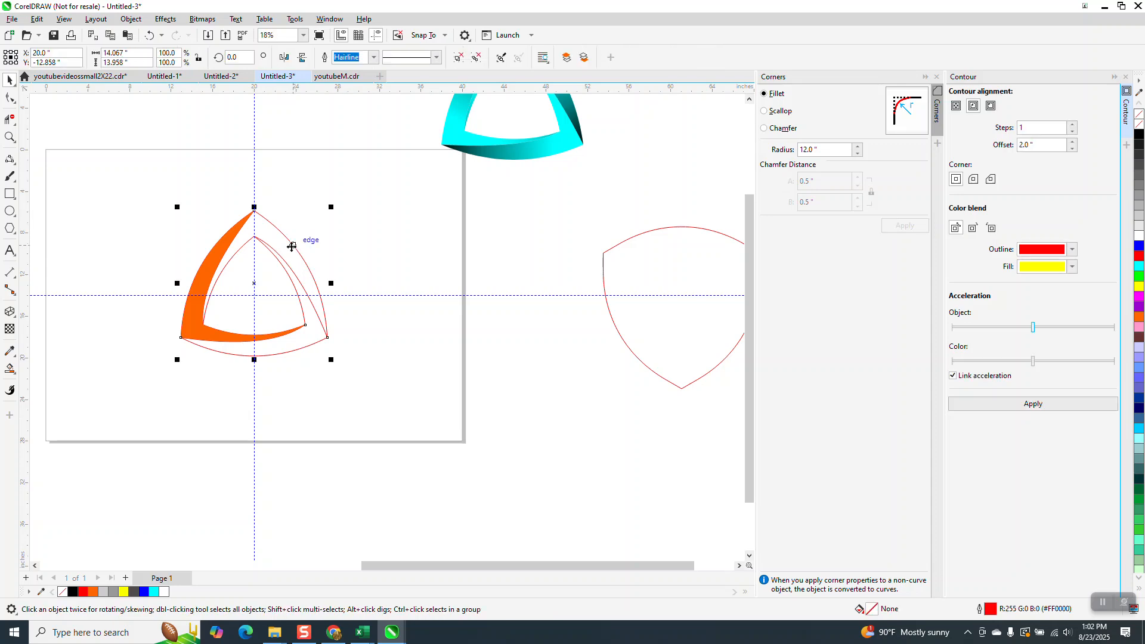
key(Right)
key(Right)
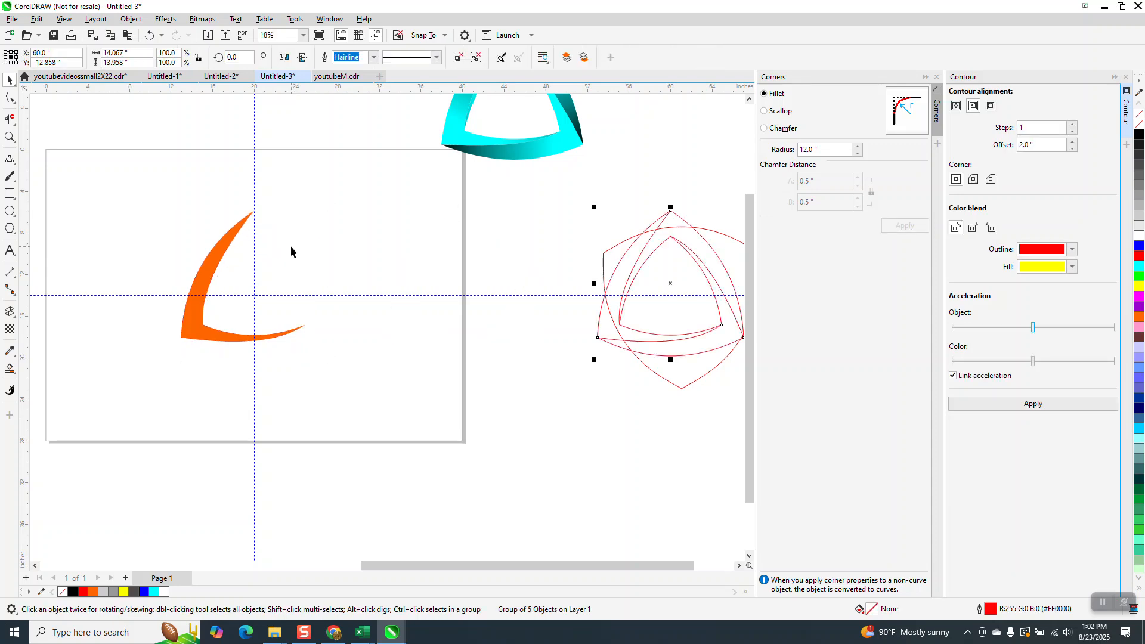
- Apply a fountain fill to the band, running from orange near its lower-left corner to black at its top tip
click(220, 257)
click(12, 371)
click(24, 370)
drag(196, 310, 254, 193)
drag(1139, 144, 258, 197)
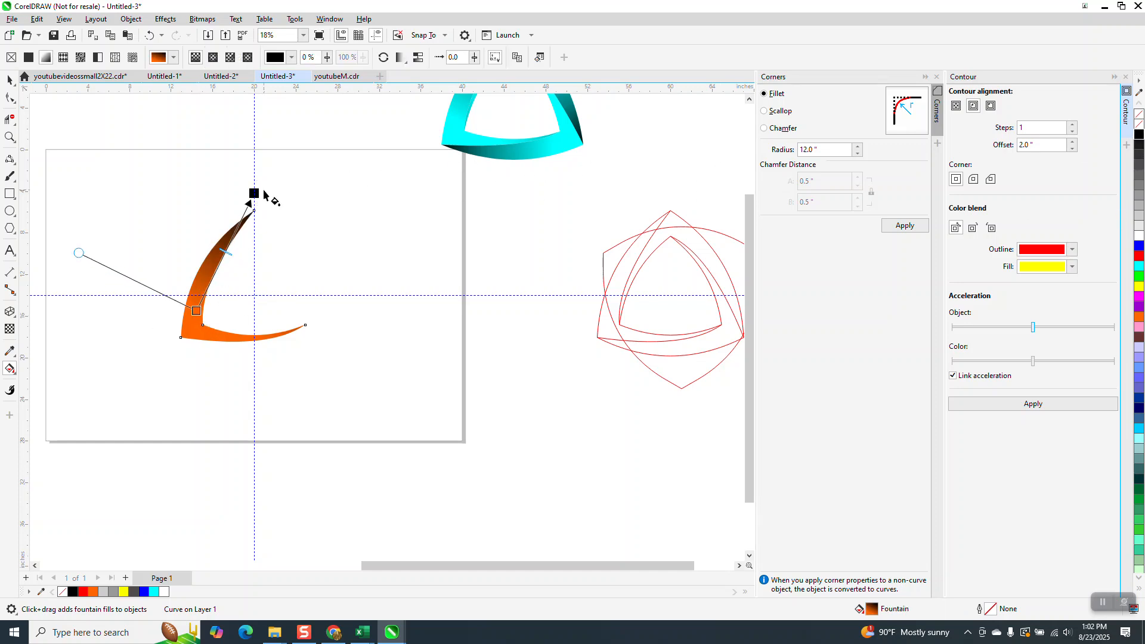
click(10, 79)
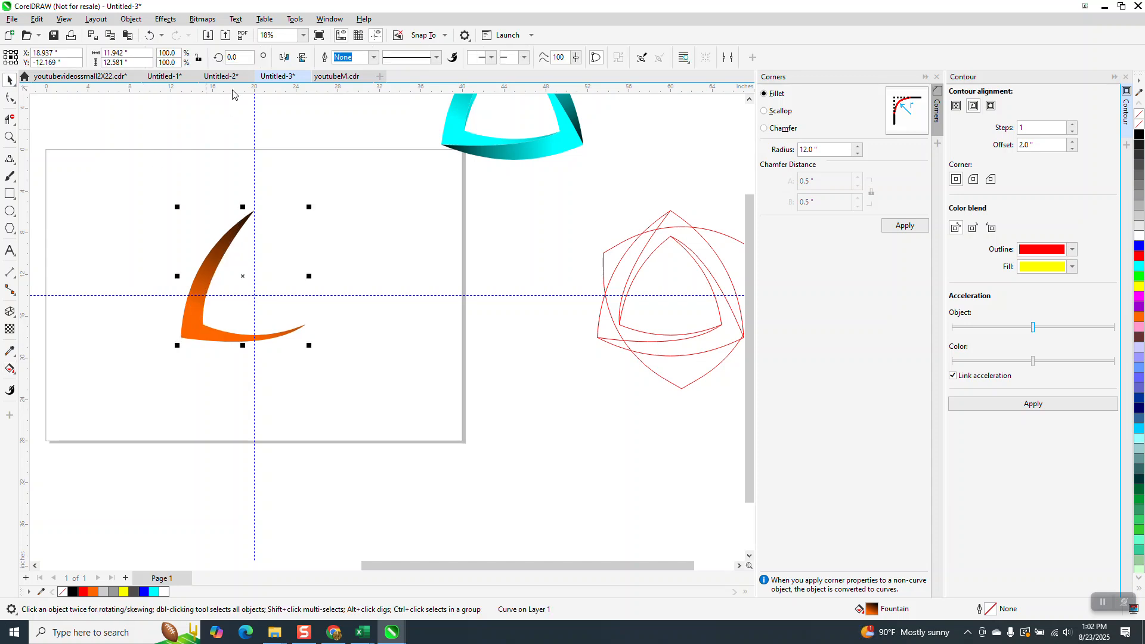
- Place two copies of the gradient-filled band around the page center, rotated 120 and 240 degrees, to complete the triangle
text(120)
key(Return)
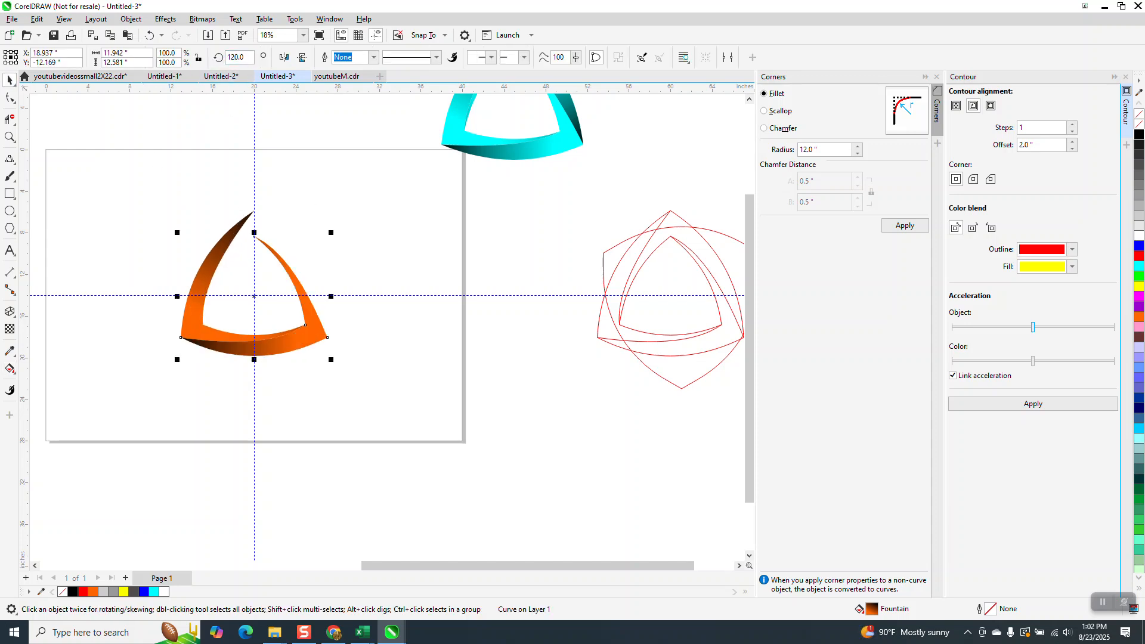
key(ctrl+r)
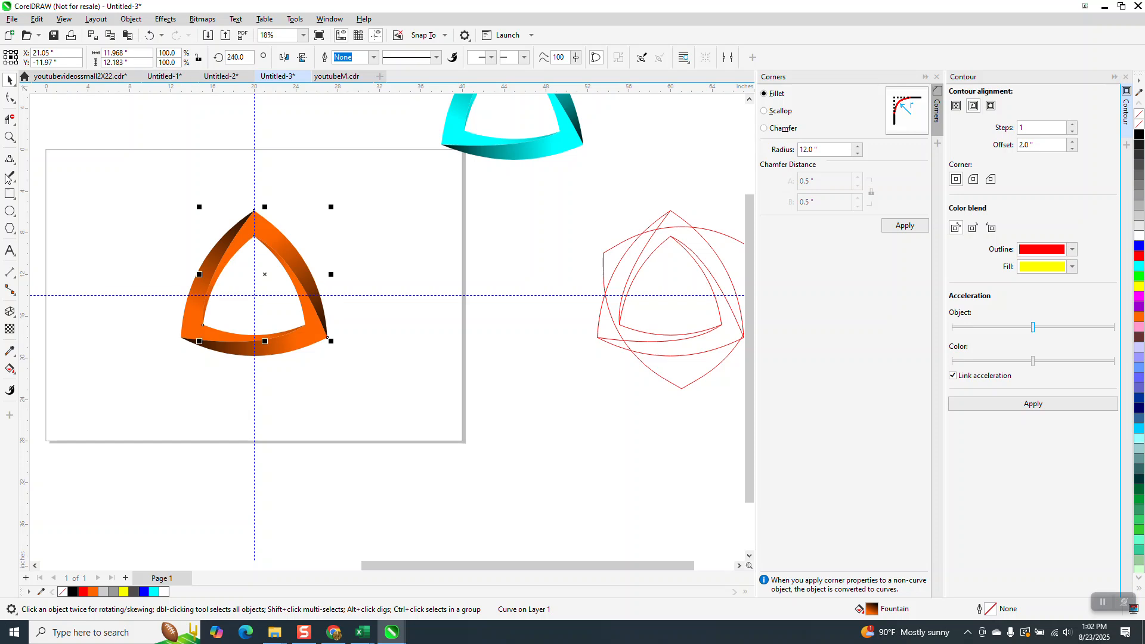
- Place a black-filled rectangle about 21.7 by 19.3 inches behind the three orange bands as a background
click(10, 194)
mouse_move(156, 195)
mouse_down()
mouse_move(392, 371)
mouse_move(381, 395)
mouse_up()
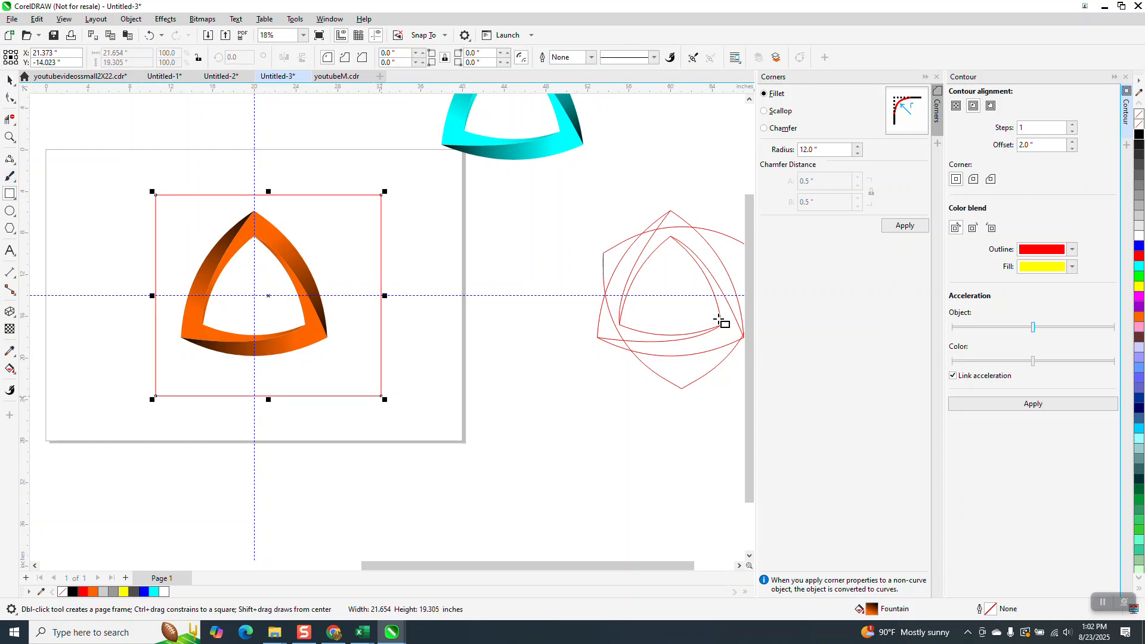
click(1139, 135)
click(131, 19)
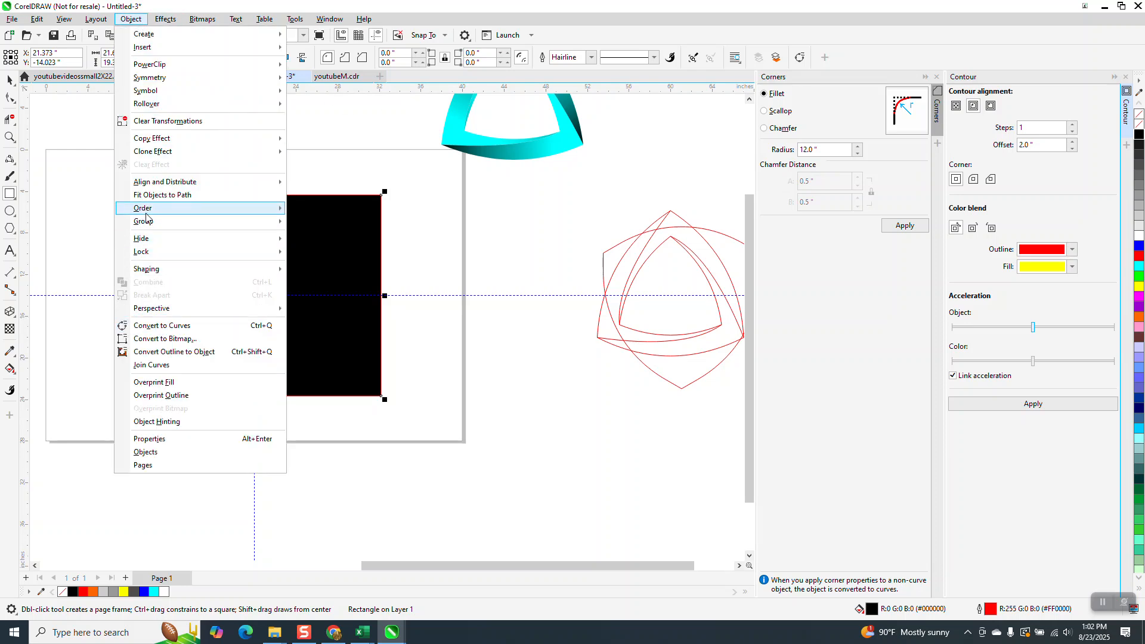
mouse_move(147, 212)
click(353, 223)
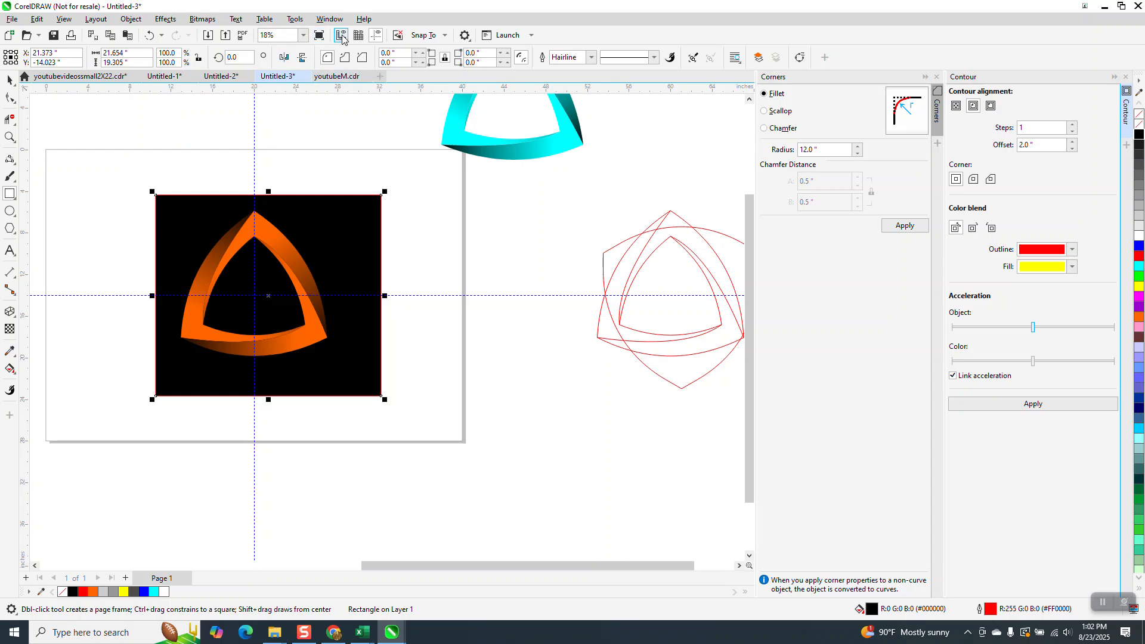
- Hide the guidelines and inspect the interlocking orange bands against the black background
click(376, 35)
click(9, 137)
drag(179, 229, 384, 377)
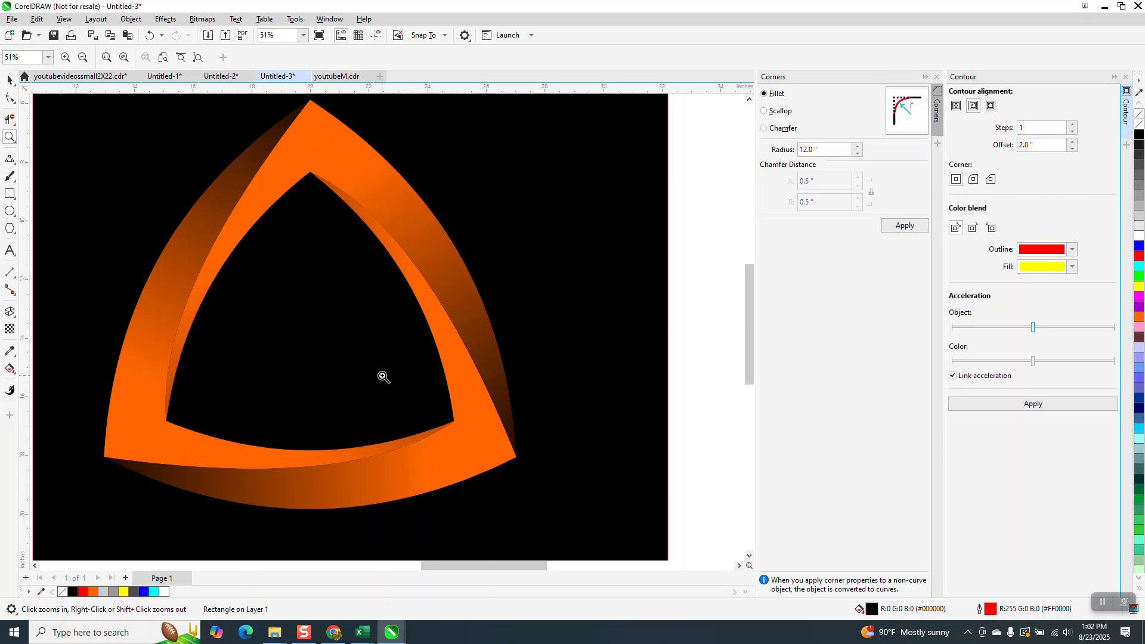
scroll(375, 374, down, 4)
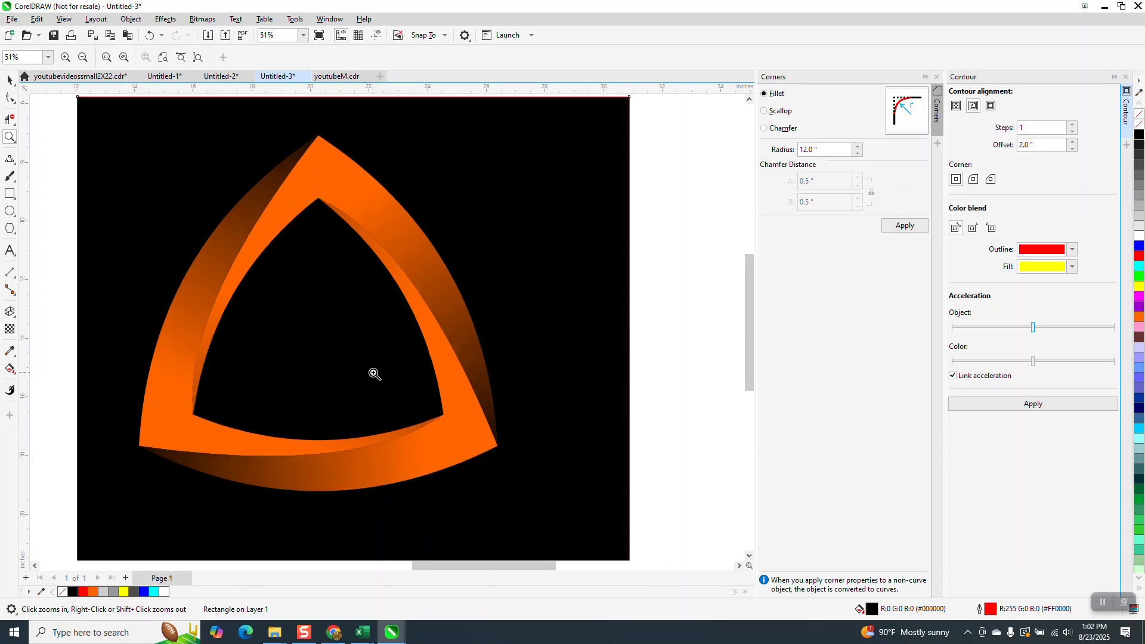
scroll(377, 375, down, 3)
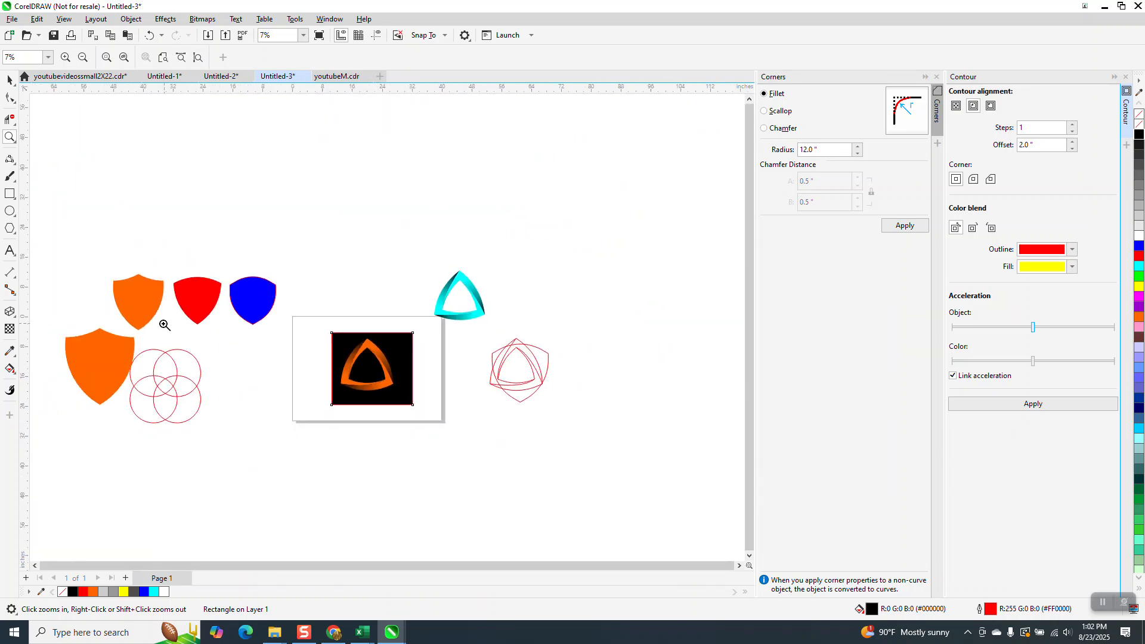